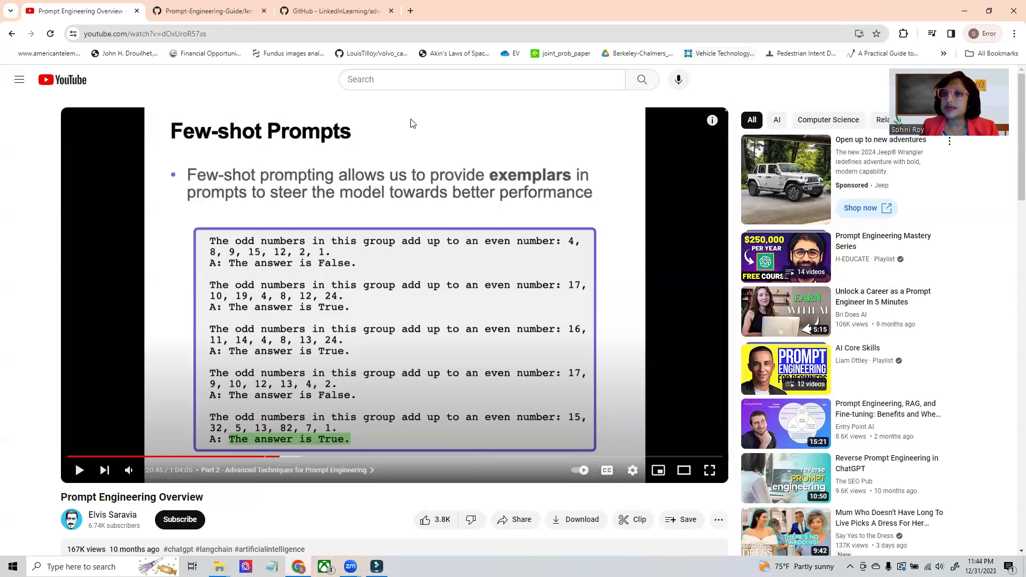
{"action": "left_click", "coordinate": [206, 17]}
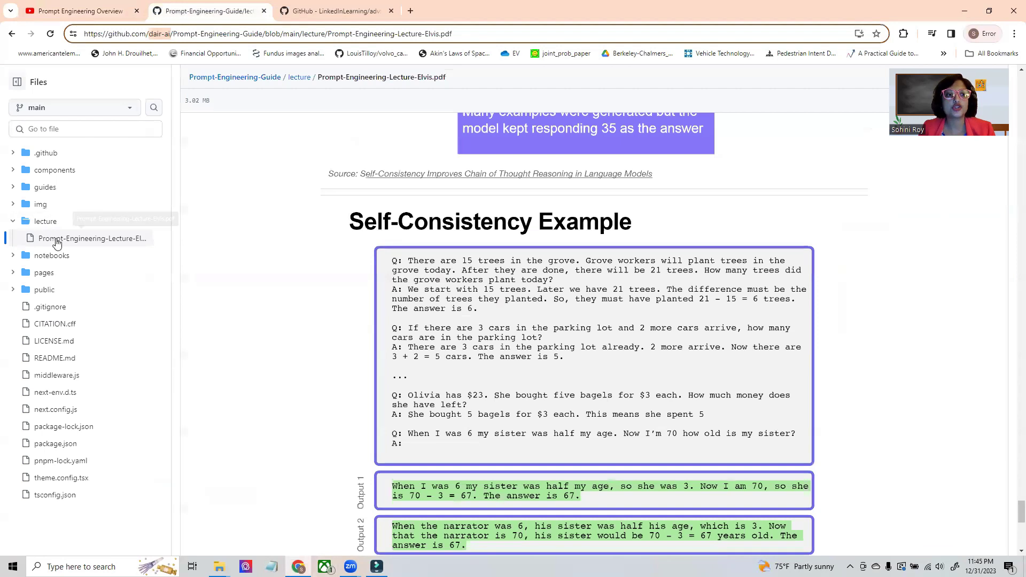
{"action": "scroll", "coordinate": [455, 356], "scroll_direction": "up", "scroll_amount": 5}
{"action": "scroll", "coordinate": [455, 357], "scroll_direction": "up", "scroll_amount": 5}
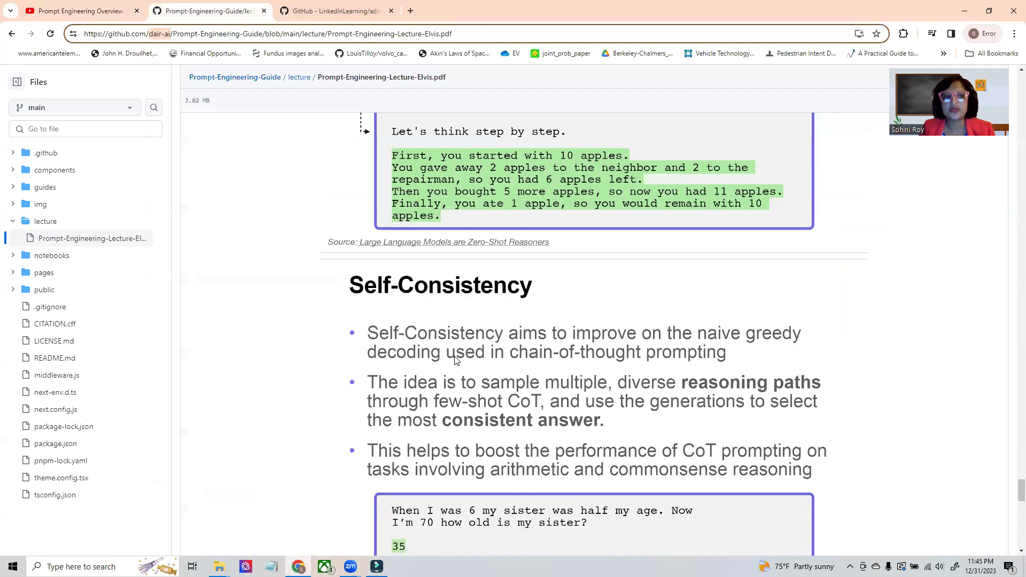
{"action": "scroll", "coordinate": [455, 359], "scroll_direction": "down", "scroll_amount": 8}
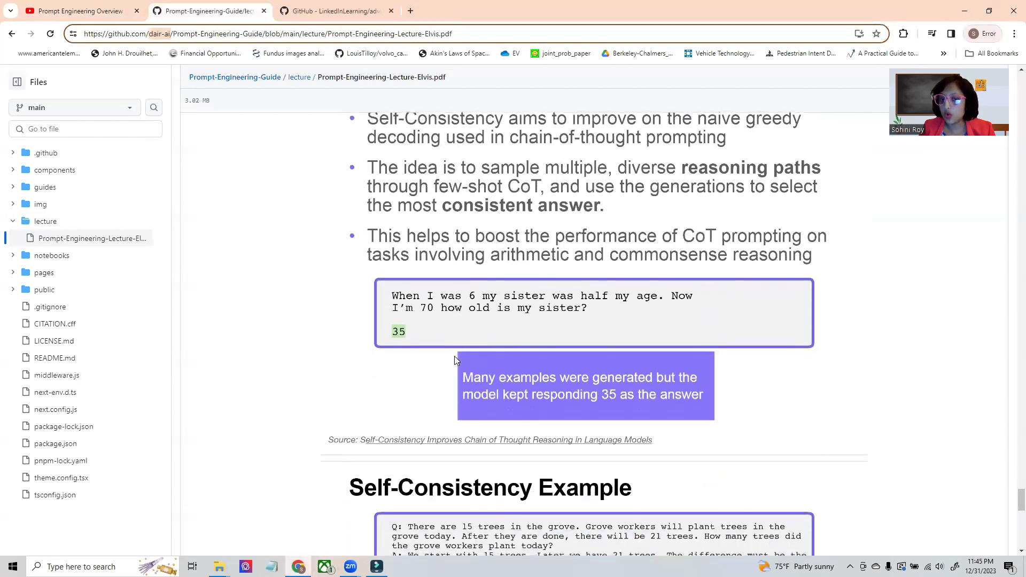
{"action": "scroll", "coordinate": [455, 359], "scroll_direction": "down", "scroll_amount": 14}
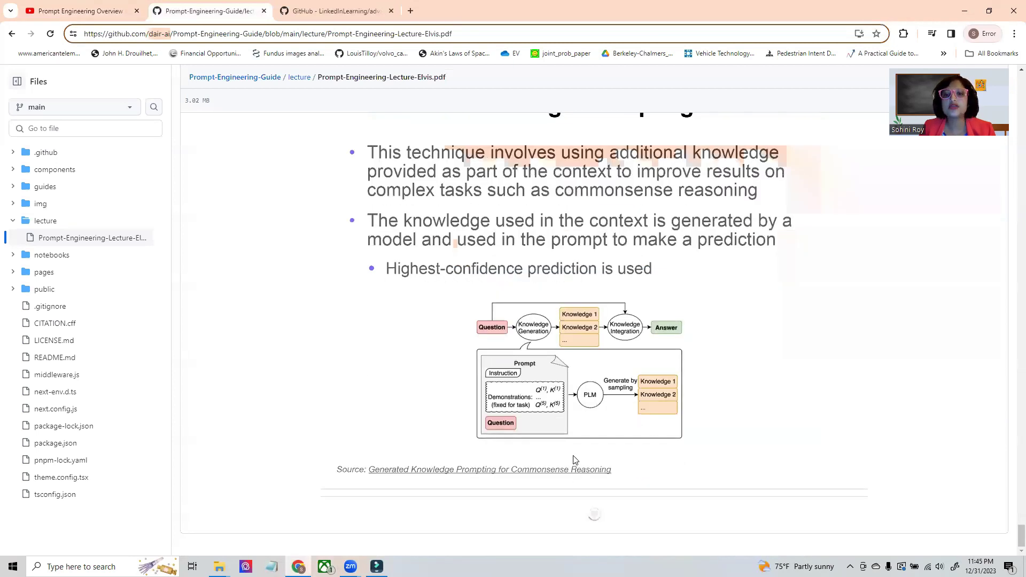
{"action": "scroll", "coordinate": [574, 459], "scroll_direction": "up", "scroll_amount": 5}
{"action": "scroll", "coordinate": [575, 459], "scroll_direction": "down", "scroll_amount": 5}
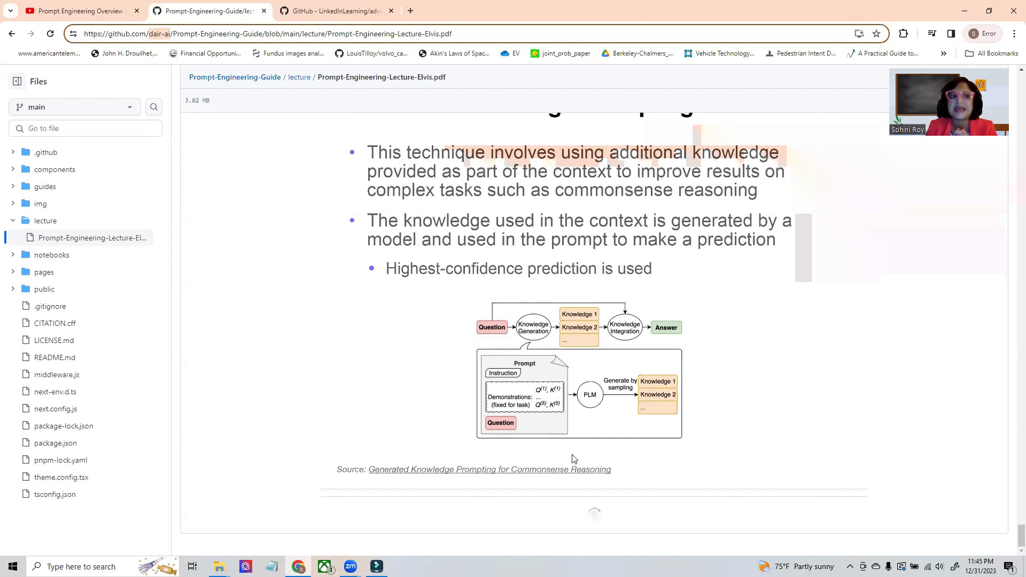
{"action": "scroll", "coordinate": [583, 381], "scroll_direction": "up", "scroll_amount": 10}
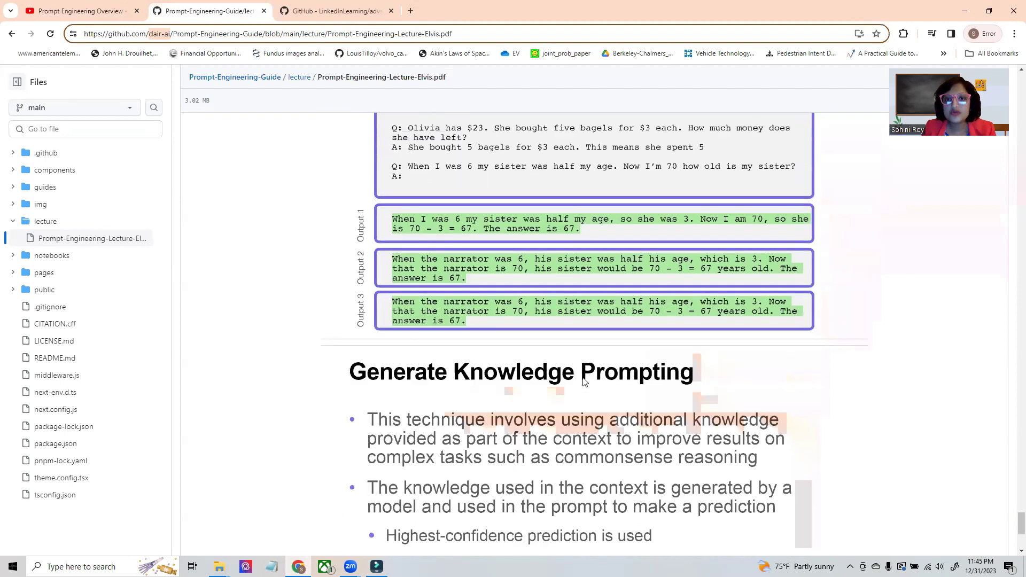
{"action": "left_click", "coordinate": [74, 12]}
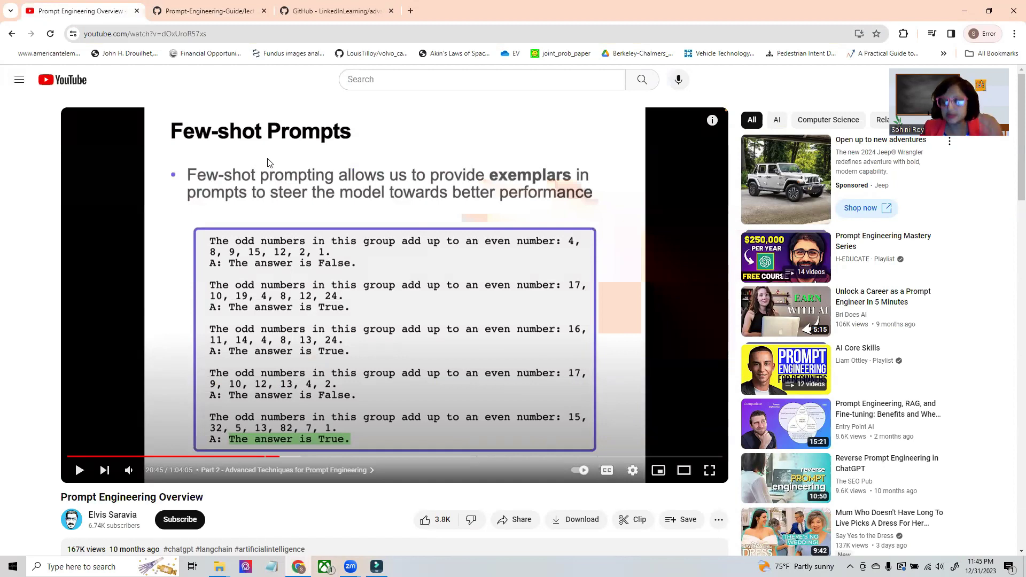
{"action": "left_click", "coordinate": [192, 16]}
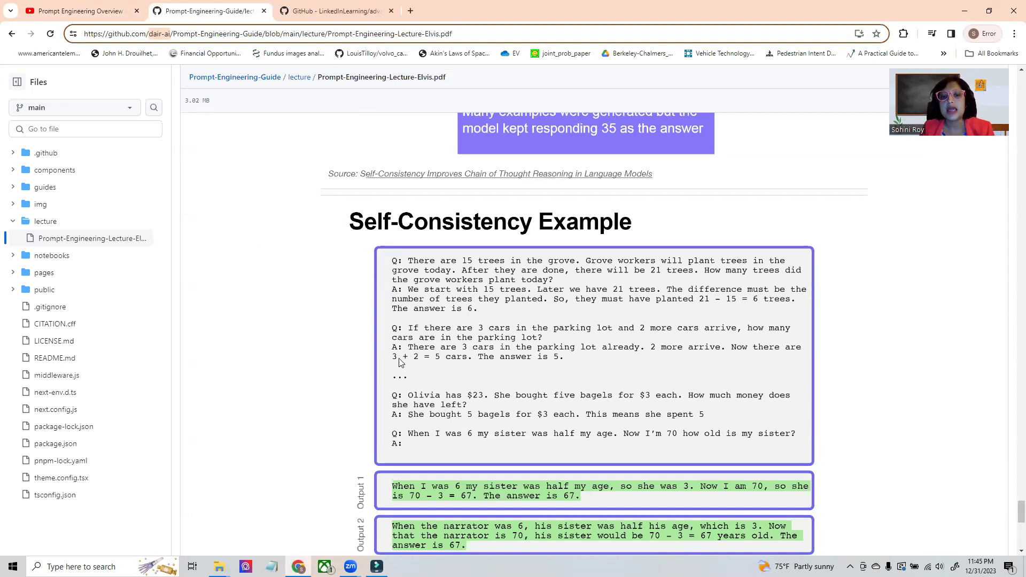
{"action": "scroll", "coordinate": [400, 362], "scroll_direction": "down", "scroll_amount": 12}
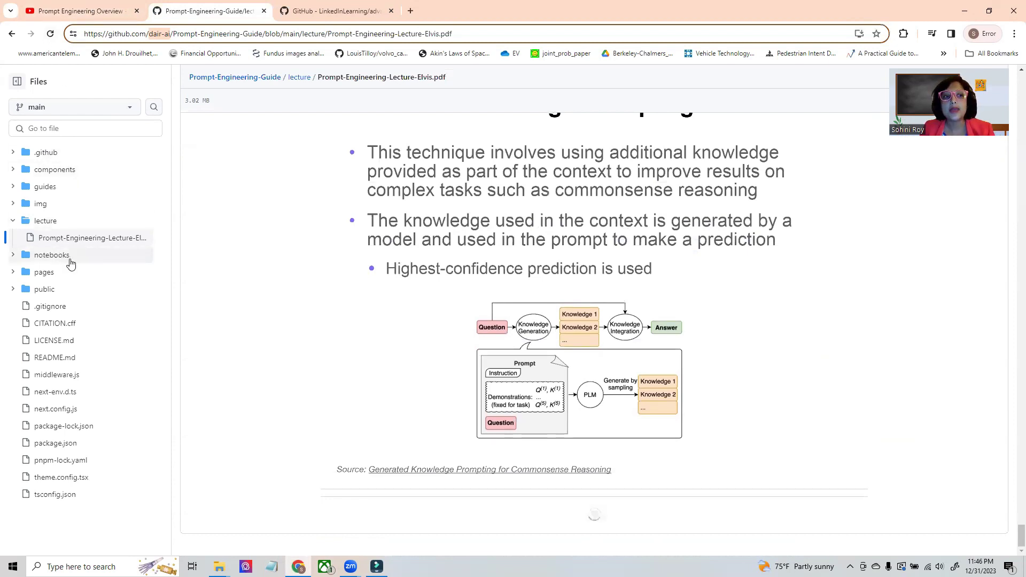
- Open notebooks/pe-chatgpt-langchain.ipynb, skim it, then show the LinkedInLearning advanced-prompt-engineering-techniques repository
{"action": "left_click", "coordinate": [69, 260]}
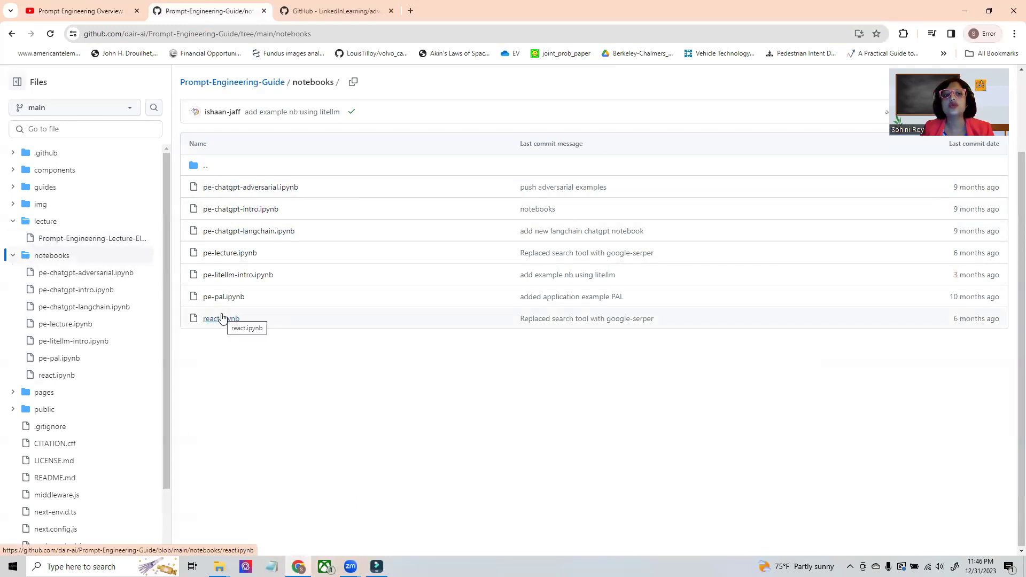
{"action": "left_click", "coordinate": [237, 232]}
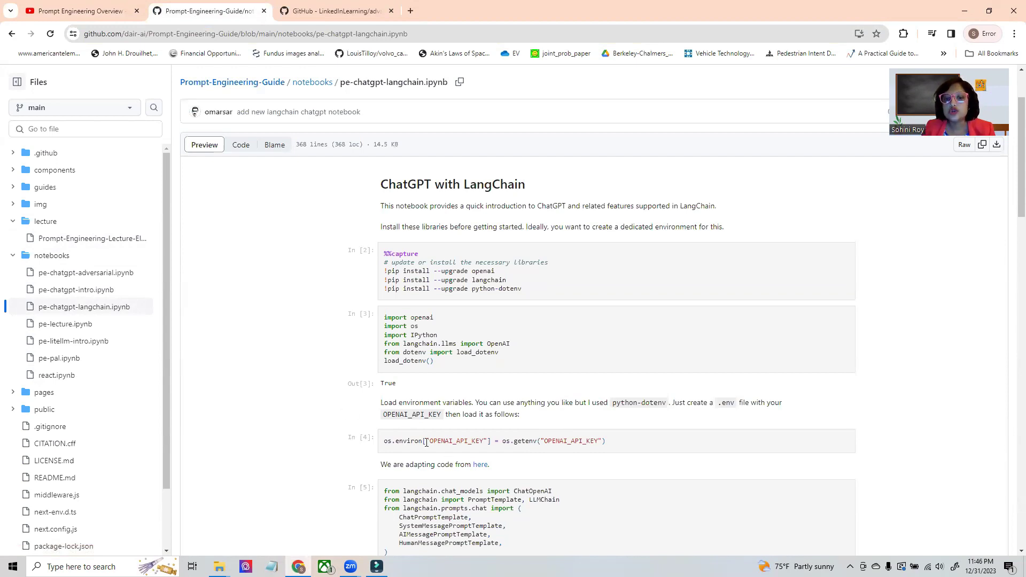
{"action": "scroll", "coordinate": [591, 457], "scroll_direction": "down", "scroll_amount": 15}
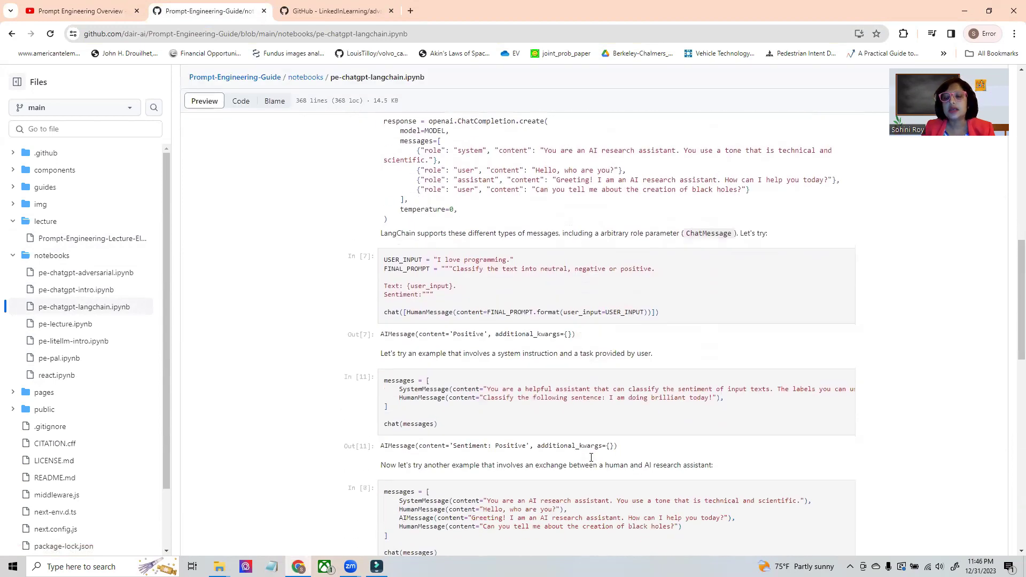
{"action": "scroll", "coordinate": [591, 458], "scroll_direction": "down", "scroll_amount": 2}
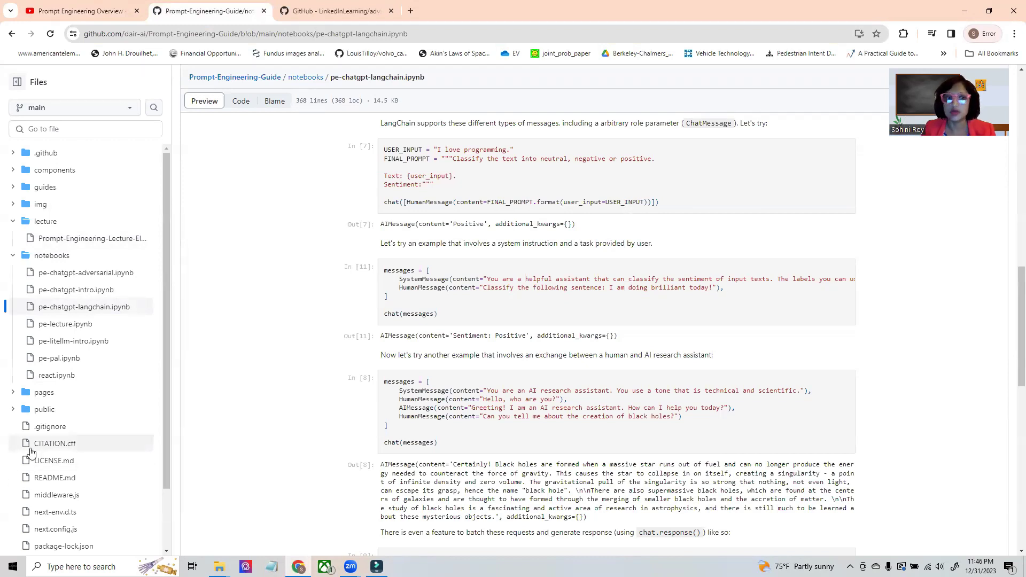
{"action": "left_click", "coordinate": [312, 13]}
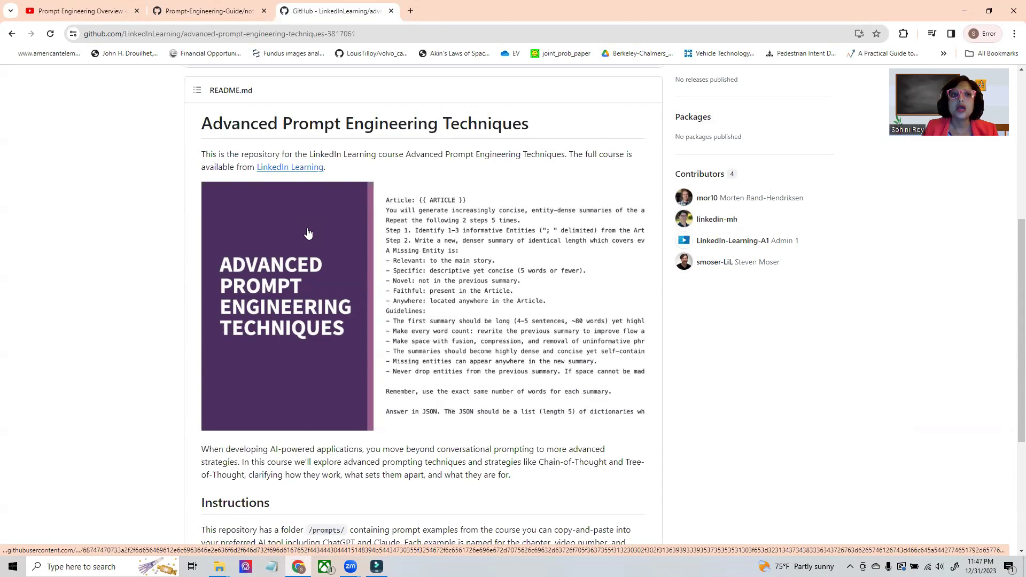
- Return to the Prompt-Engineering-Guide tab showing the pe-chatgpt-langchain.ipynb notebook
{"action": "left_click", "coordinate": [237, 11]}
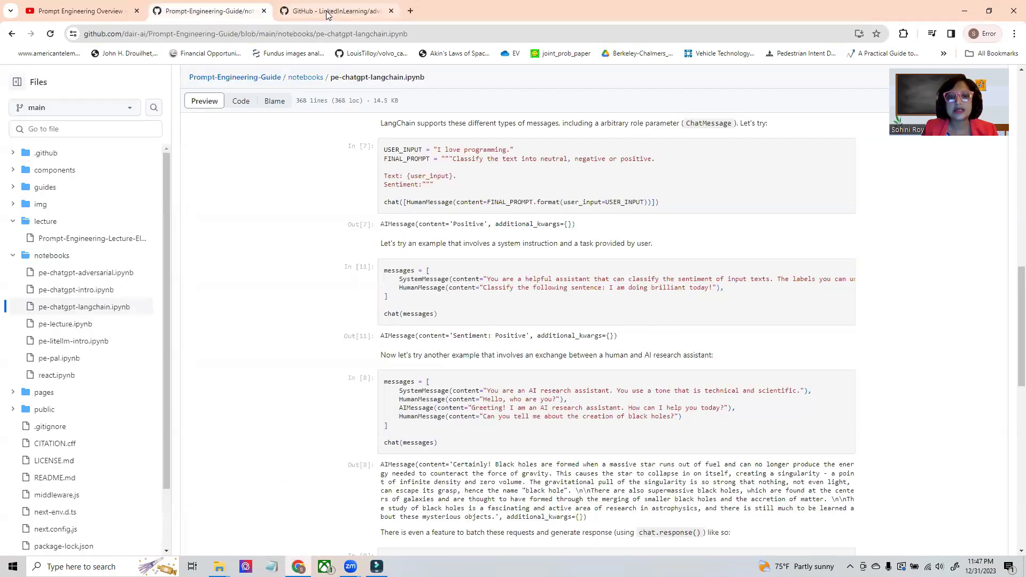
- Switch to the LinkedInLearning tab with the Advanced Prompt Engineering Techniques README
{"action": "left_click", "coordinate": [328, 15]}
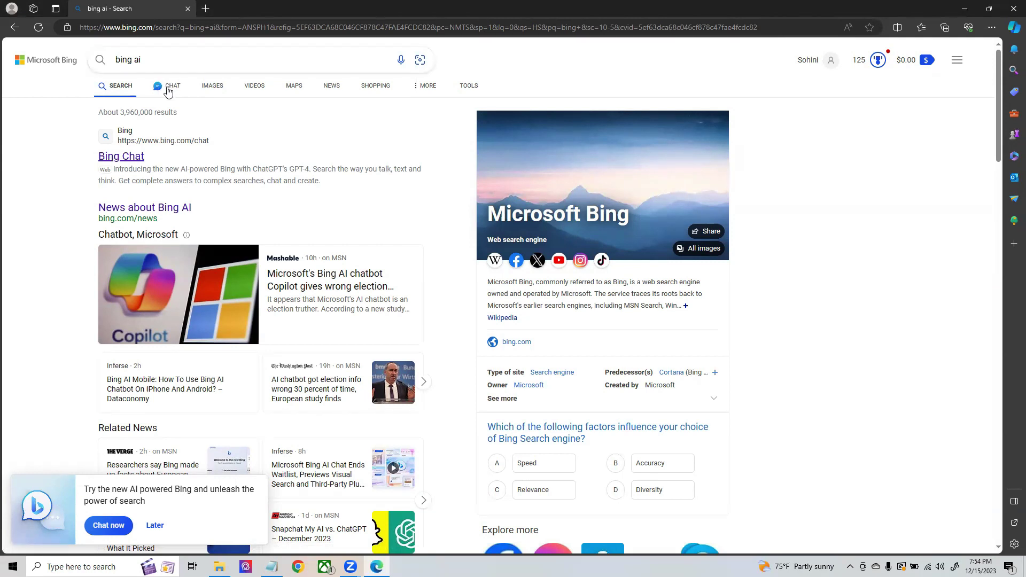
- Switch the 'bing ai' search results to the Bing Chat conversation view
{"action": "left_click", "coordinate": [166, 87]}
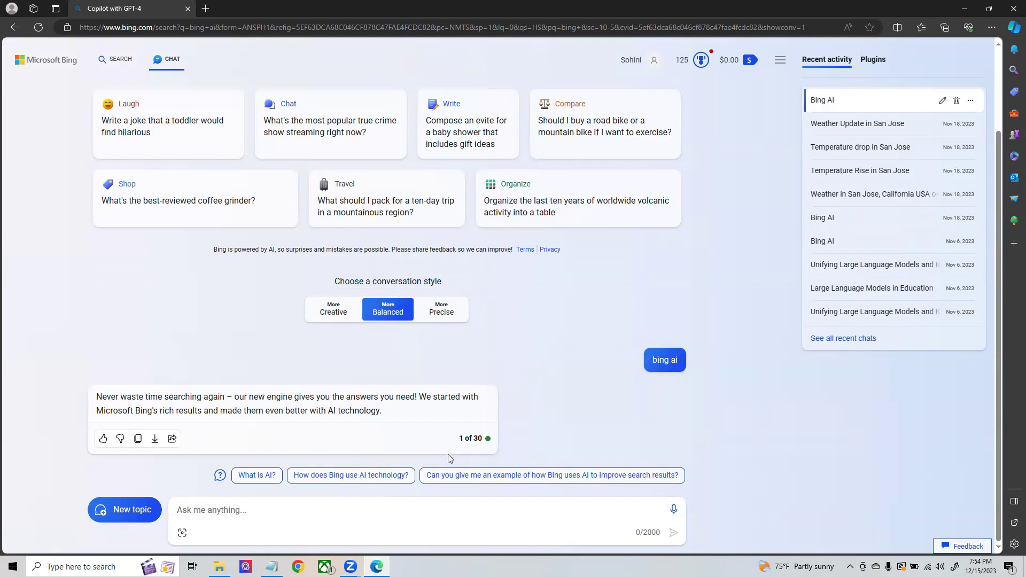
- Bring up the Gen_AI_P2 notes in Notepad and select the Prompt 1 instructions and questions
{"action": "left_click", "coordinate": [271, 566]}
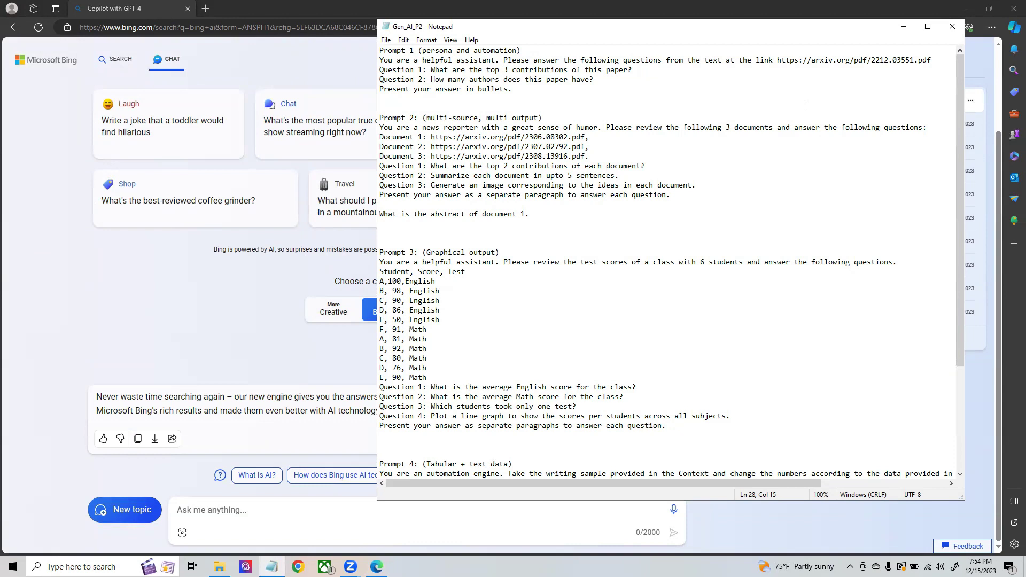
{"action": "left_click_drag", "start_coordinate": [857, 33], "coordinate": [911, 104]}
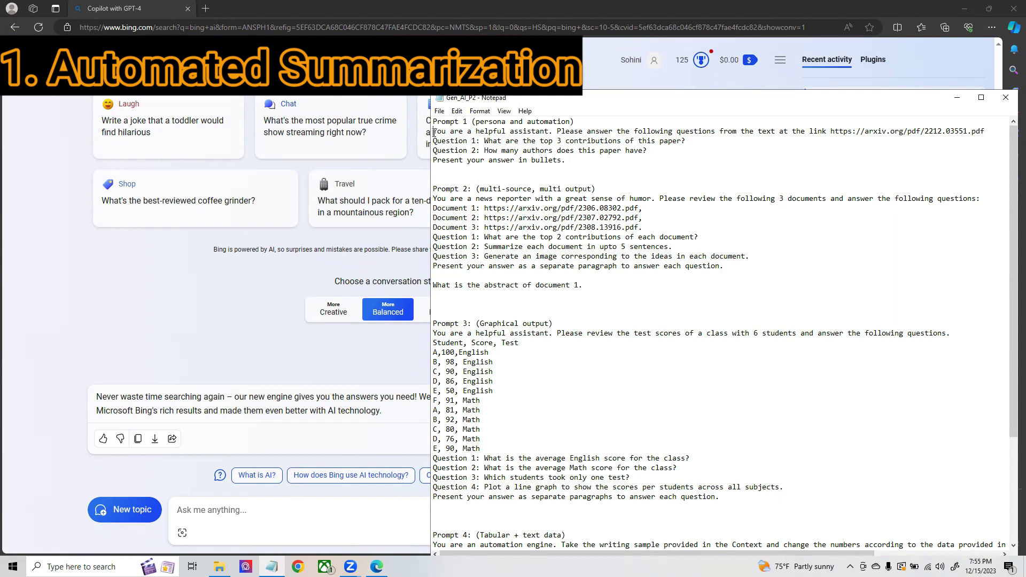
{"action": "left_click_drag", "start_coordinate": [434, 132], "coordinate": [577, 166]}
{"action": "key", "text": "ctrl+c"}
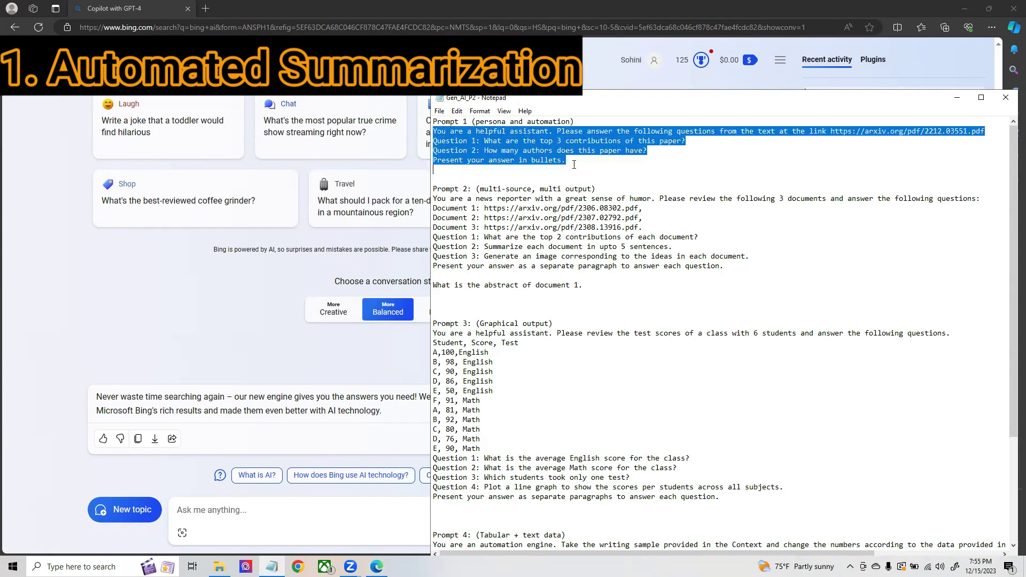
- Paste the Prompt 1 arXiv 2212.03551 questions (273 characters) into Bing Chat and send them
{"action": "left_click", "coordinate": [285, 512]}
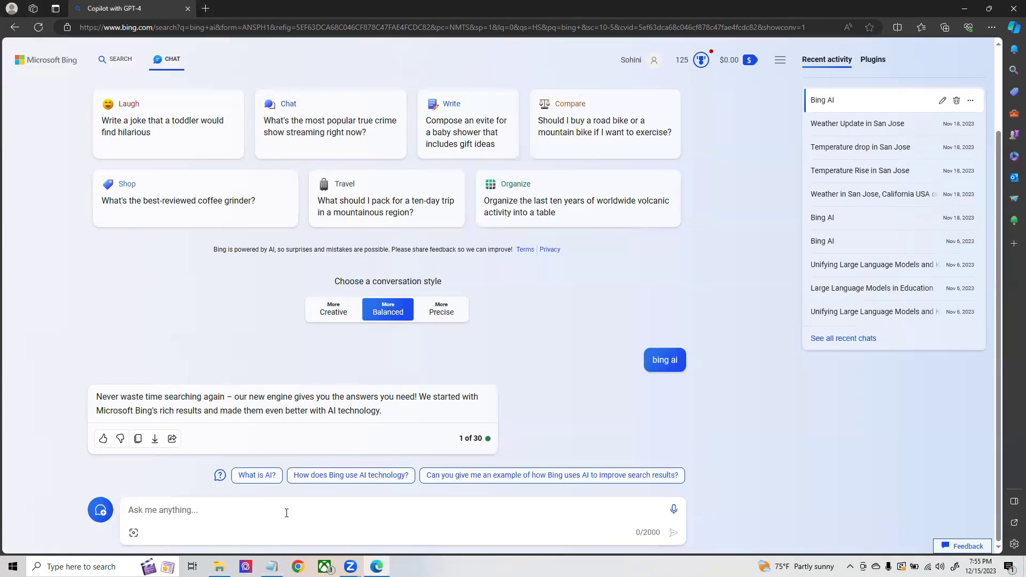
{"action": "key", "text": "ctrl+v"}
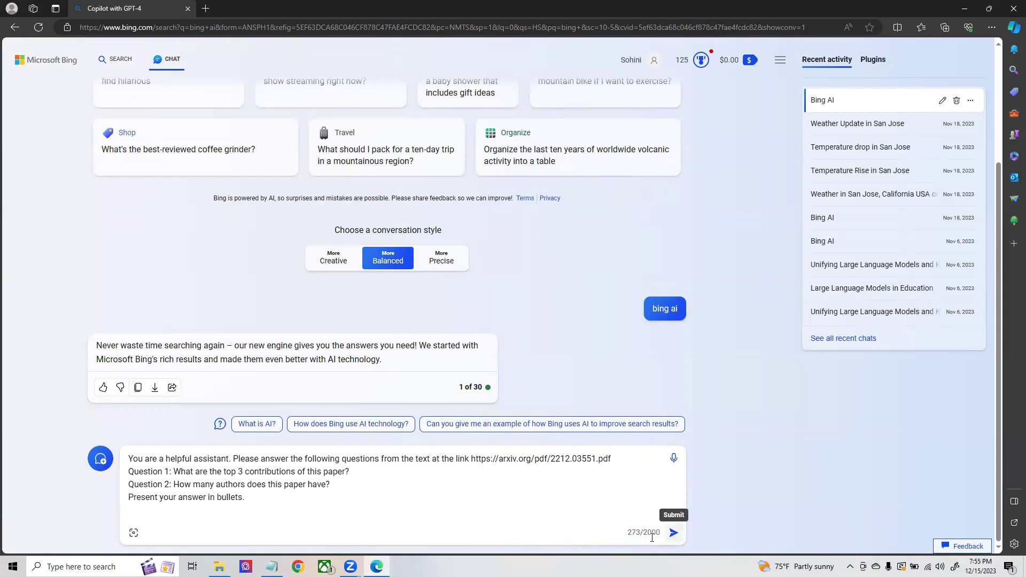
{"action": "left_click_drag", "start_coordinate": [626, 532], "coordinate": [659, 531]}
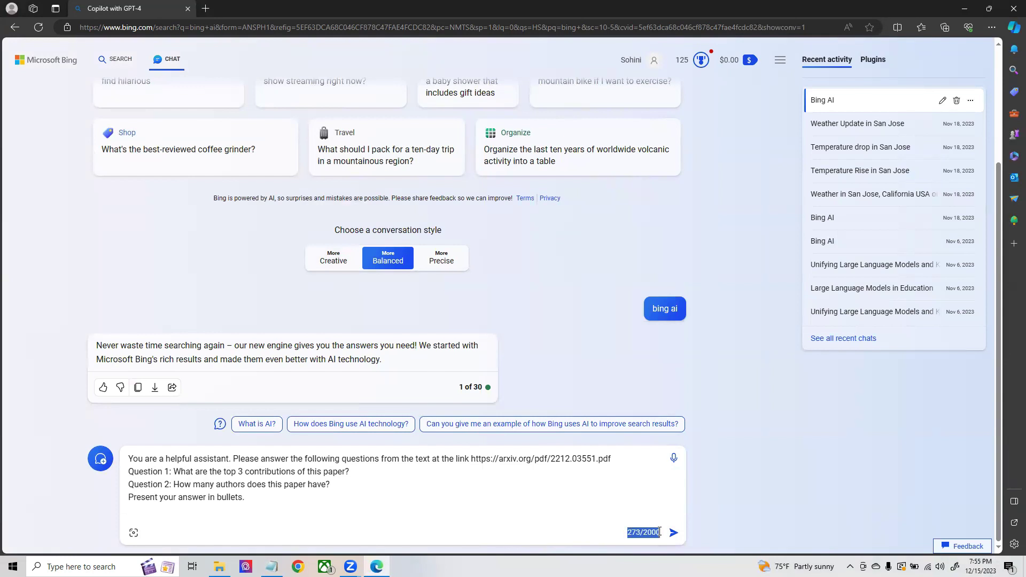
{"action": "left_click", "coordinate": [660, 531]}
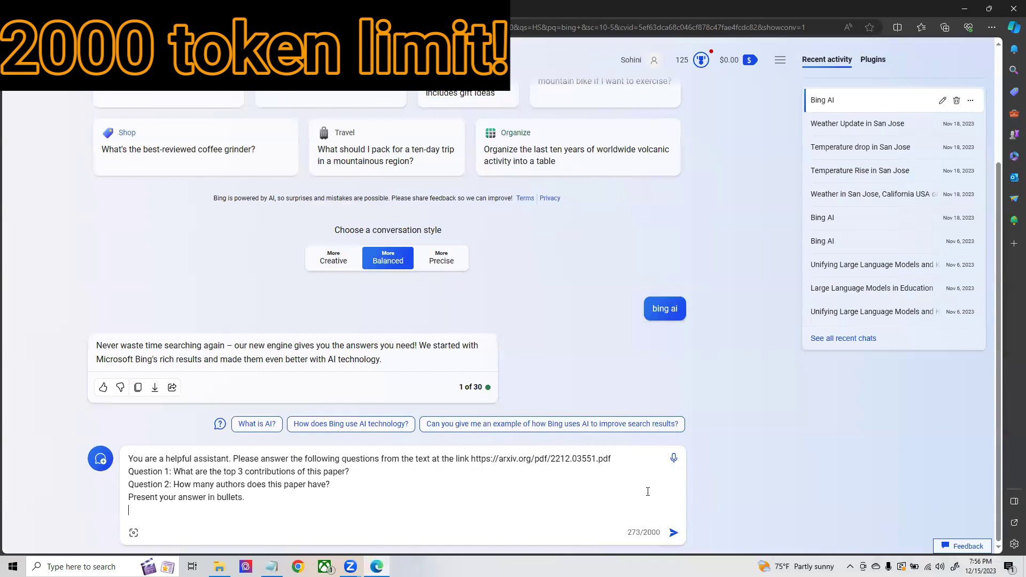
{"action": "left_click", "coordinate": [673, 534]}
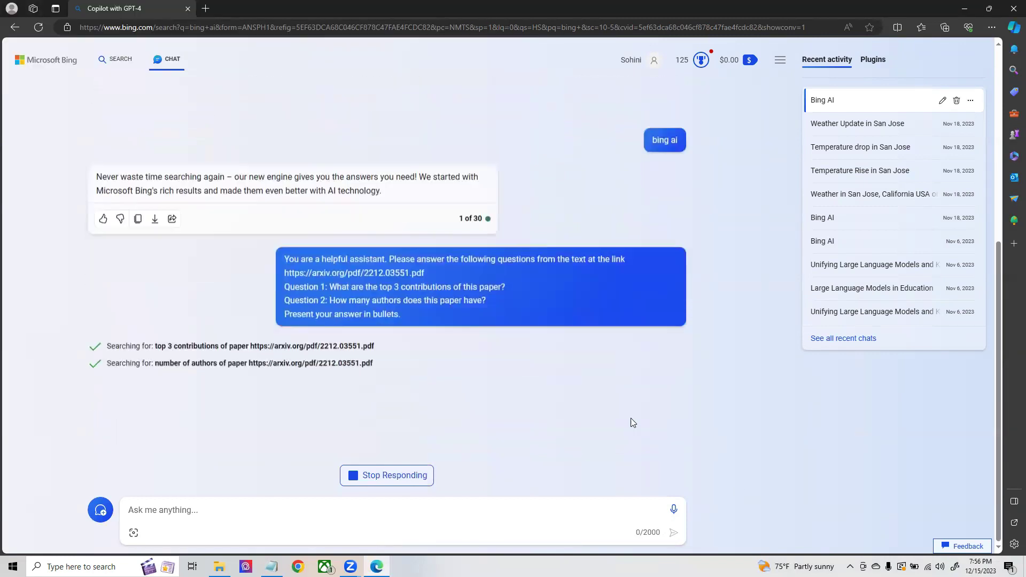
- Review Copilot's search query and its three listed contributions and single author for paper 2212.03551
{"action": "scroll", "coordinate": [421, 251], "scroll_direction": "up", "scroll_amount": 2}
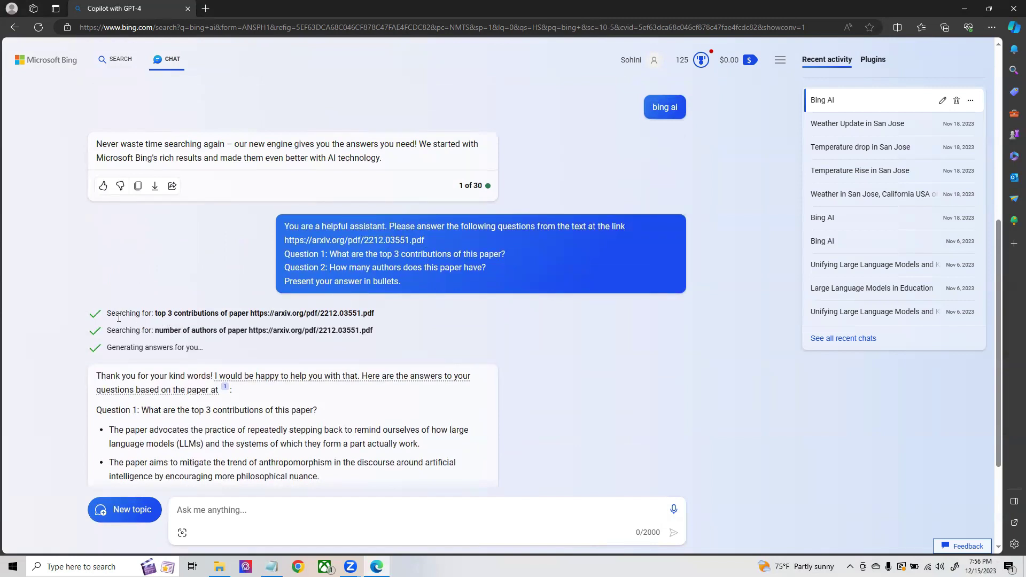
{"action": "left_click_drag", "start_coordinate": [111, 314], "coordinate": [379, 316]}
{"action": "left_click", "coordinate": [188, 295]}
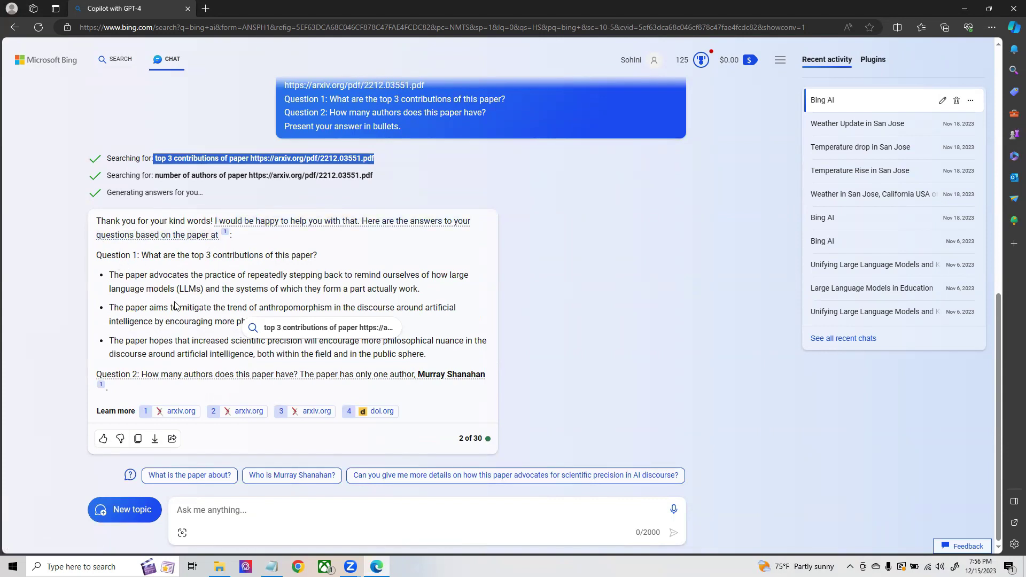
{"action": "left_click_drag", "start_coordinate": [115, 276], "coordinate": [433, 364]}
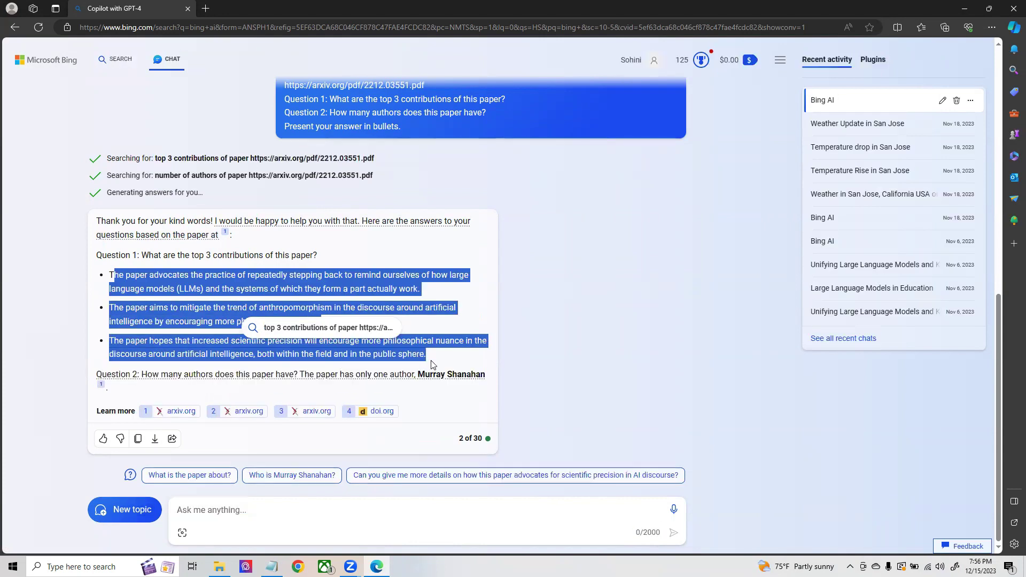
{"action": "left_click", "coordinate": [433, 364]}
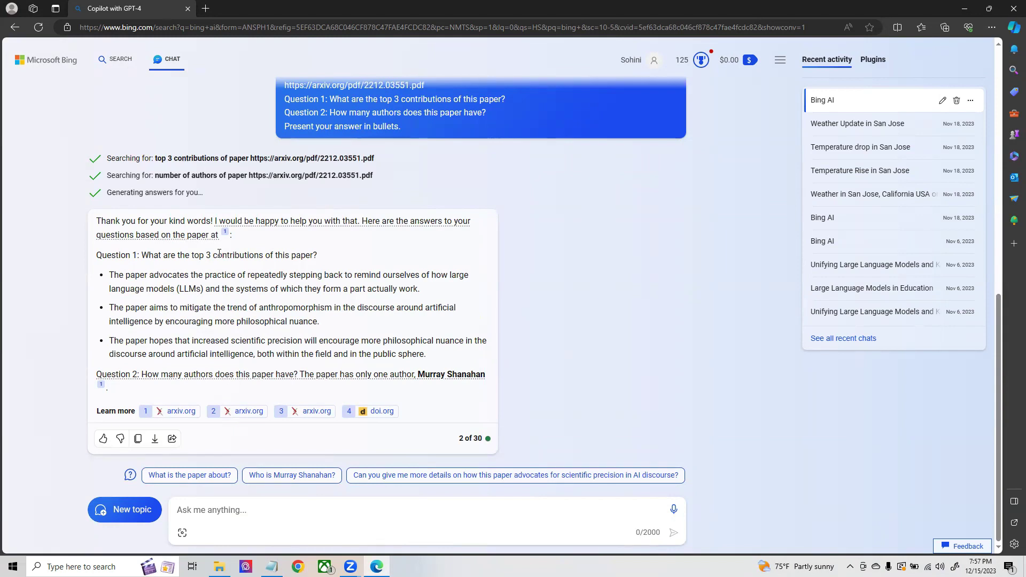
{"action": "scroll", "coordinate": [514, 134], "scroll_direction": "up", "scroll_amount": 1}
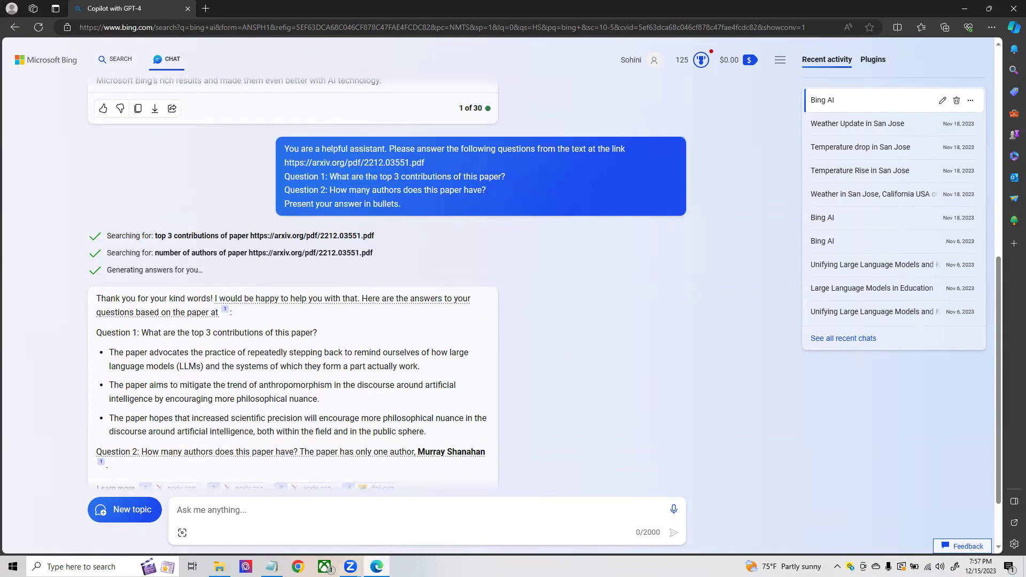
- Send the three-document news-reporter prompt from Notepad to Copilot and read the summaries
{"action": "left_click", "coordinate": [272, 566]}
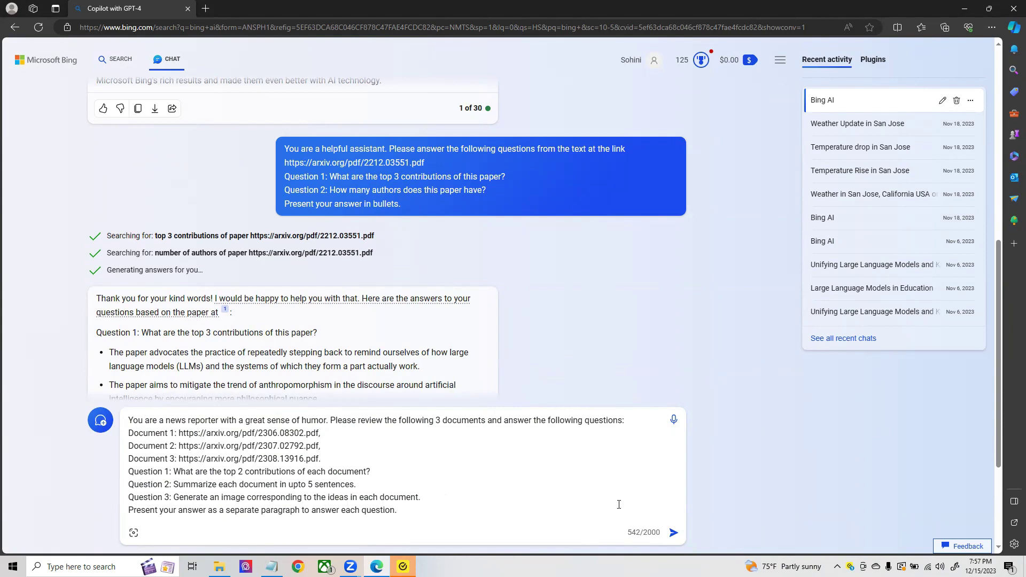
{"action": "left_click", "coordinate": [673, 532]}
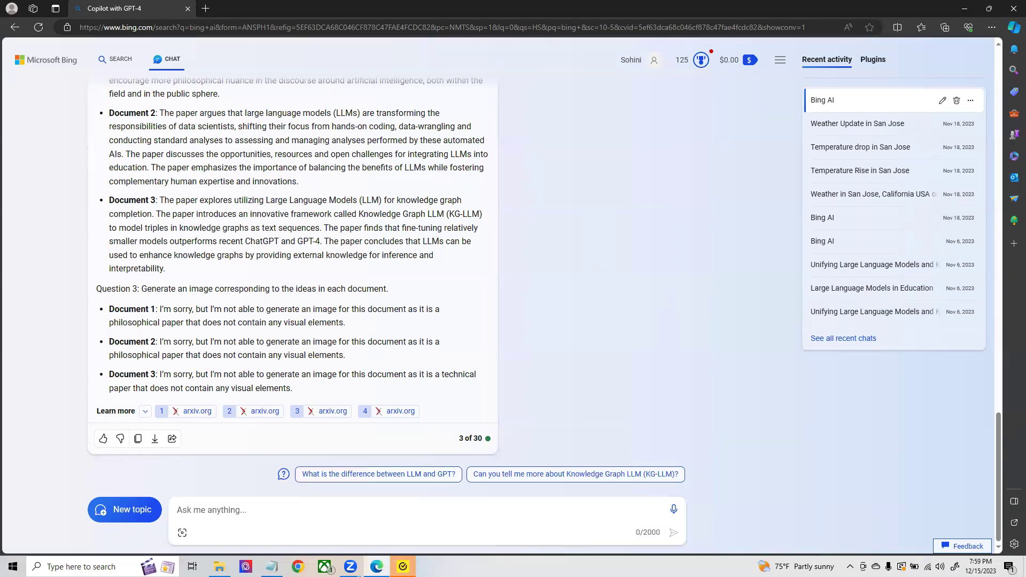
{"action": "left_click", "coordinate": [271, 566]}
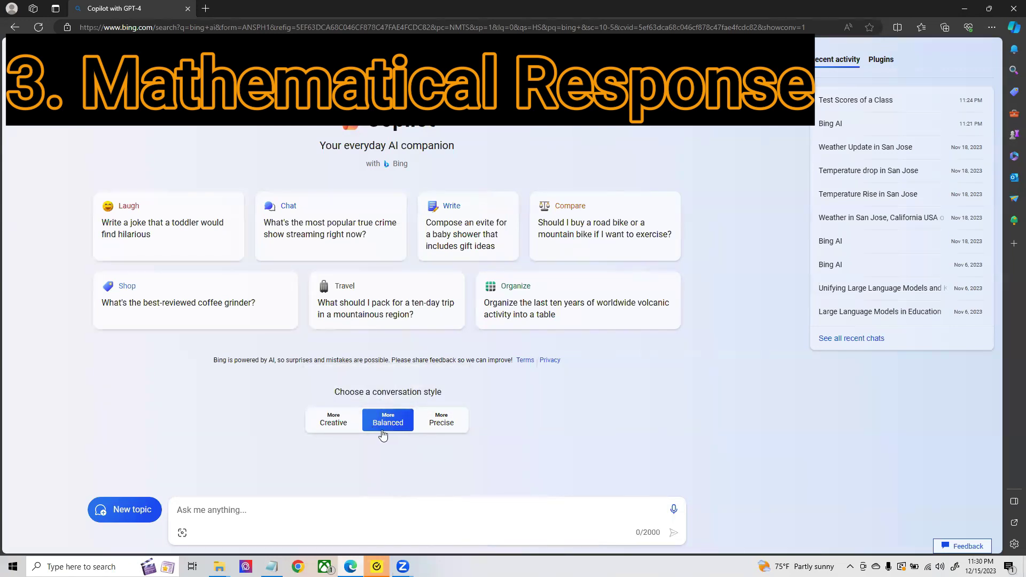
{"action": "left_click", "coordinate": [429, 427]}
{"action": "left_click", "coordinate": [391, 423]}
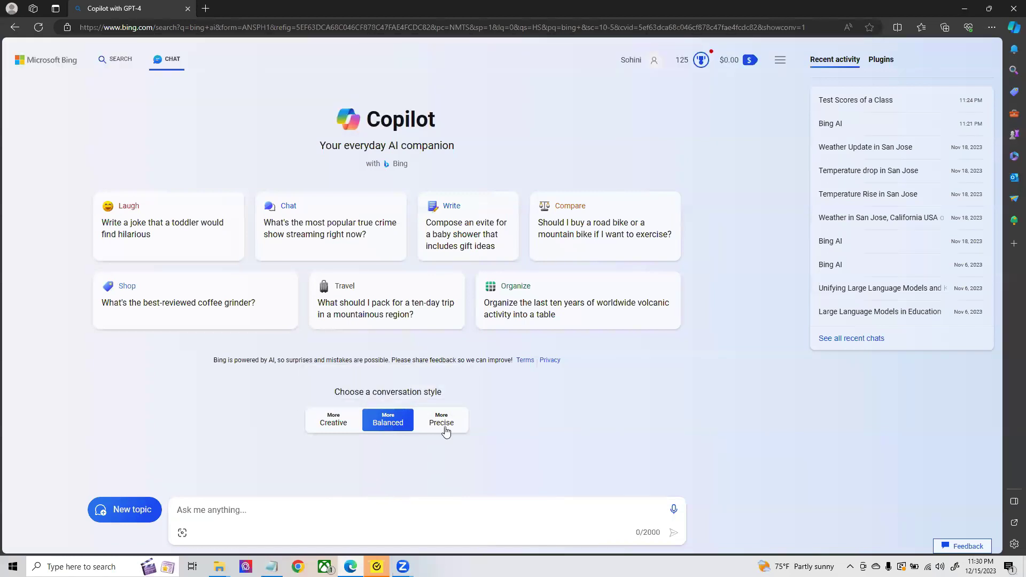
{"action": "left_click", "coordinate": [443, 424]}
{"action": "left_click", "coordinate": [384, 429]}
- Bring up Notepad's Prompt 3 and look over the block of English and Math student scores
{"action": "left_click", "coordinate": [271, 566]}
{"action": "left_click", "coordinate": [480, 333]}
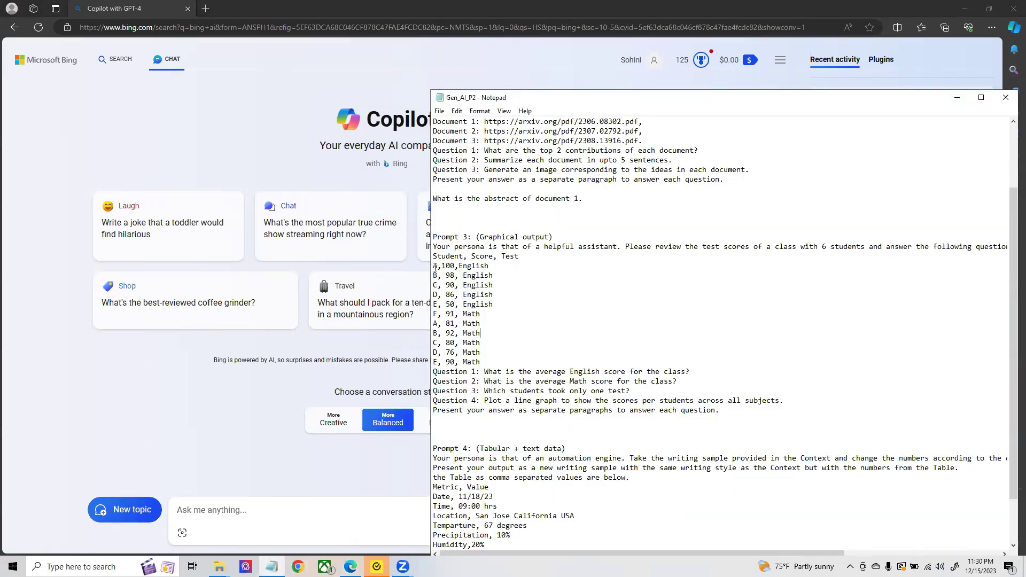
{"action": "left_click_drag", "start_coordinate": [434, 266], "coordinate": [484, 356]}
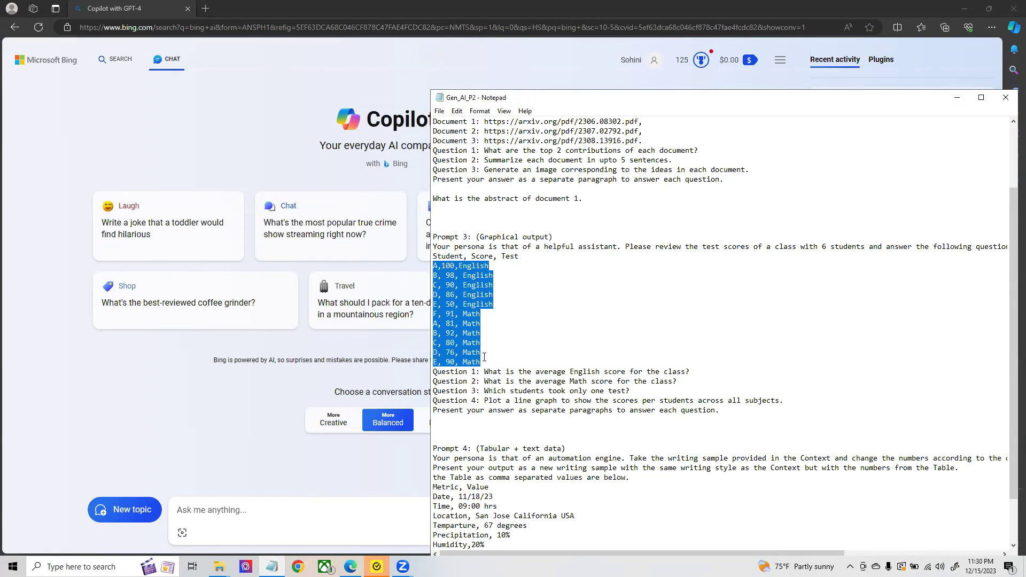
{"action": "left_click", "coordinate": [527, 353]}
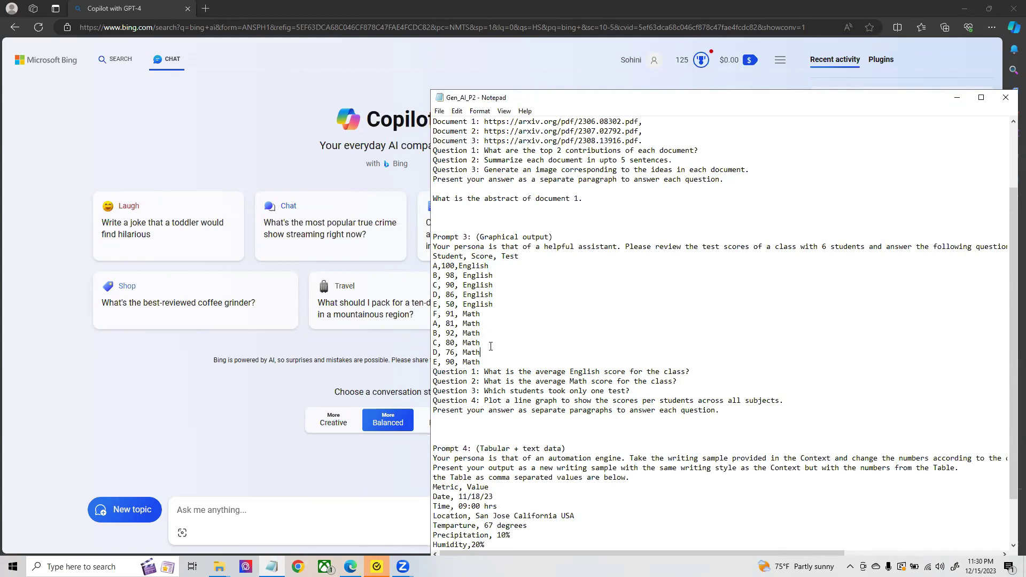
- Copy the whole test-scores prompt into Bing Chat and send it to Copilot
{"action": "left_click_drag", "start_coordinate": [707, 418], "coordinate": [427, 247]}
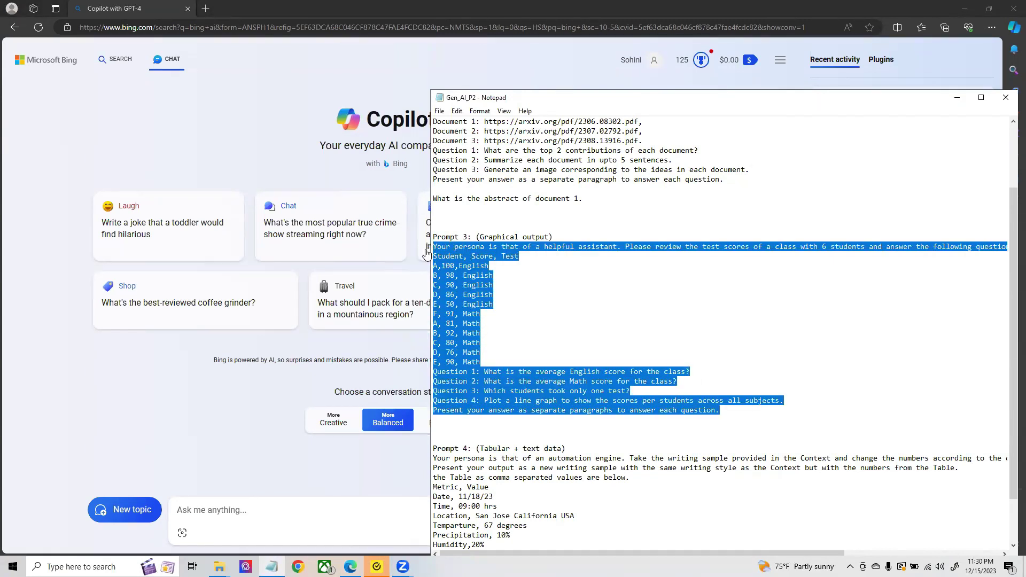
{"action": "left_click", "coordinate": [355, 523]}
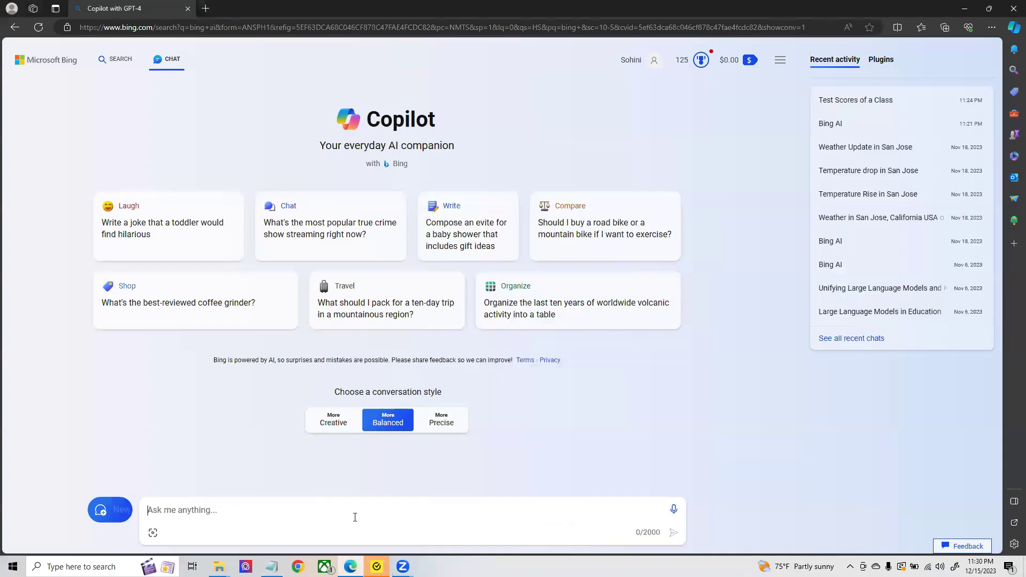
{"action": "type", "text": "Your persona is that of a helpful assistant. Please review the test scores of a class with 6 students and answer the following questions. Student, Score, Test A,100,English B, 98, English C, 90, English D, 86, English E, 50, English F, 91, Math A, 81, Math B, 92, Math C, 80, Math D, 76, Math E, 90, Math Question 1: What is the average English score for the class? Question 2: What is the average Math score for the class? Question 3: Which students took only one test? Question 4: Plot a line graph to show the scores per students across all subjects. Present your answer as separate paragraphs to answer each question."}
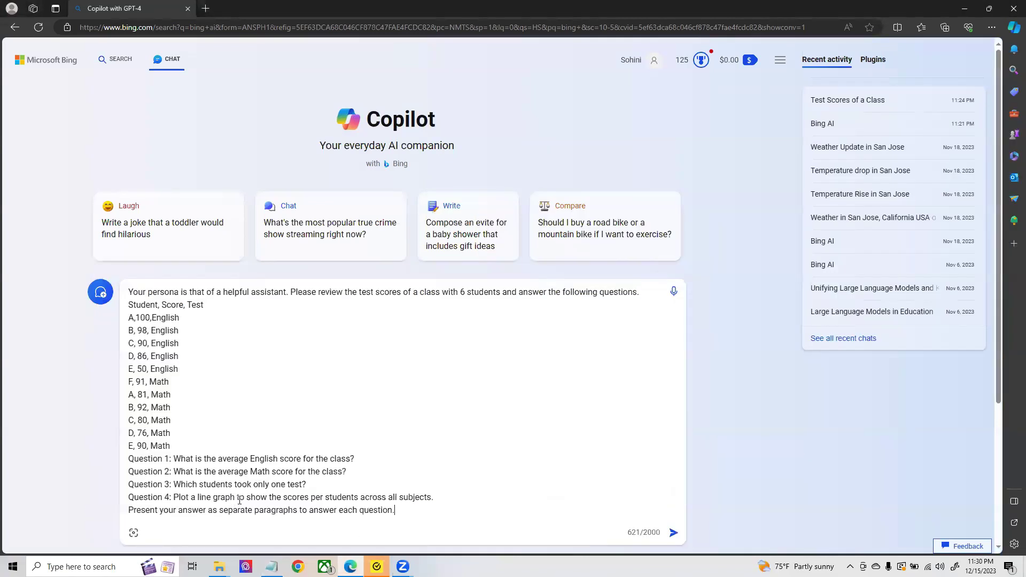
{"action": "left_click", "coordinate": [673, 533]}
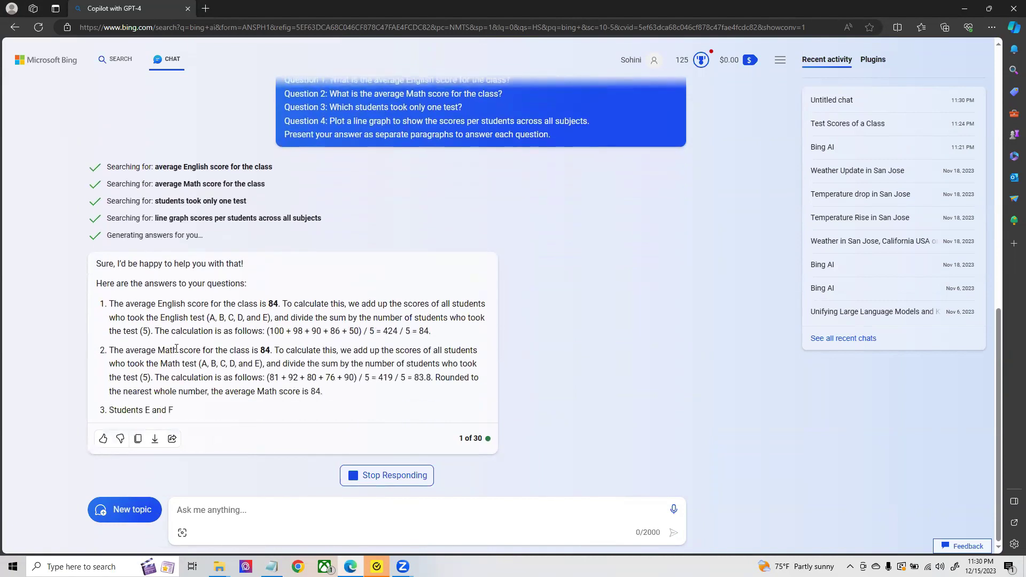
- Review Copilot's finished test-scores answer: both averages 84, with students E and F taking one test
{"action": "scroll", "coordinate": [203, 321], "scroll_direction": "up", "scroll_amount": 3}
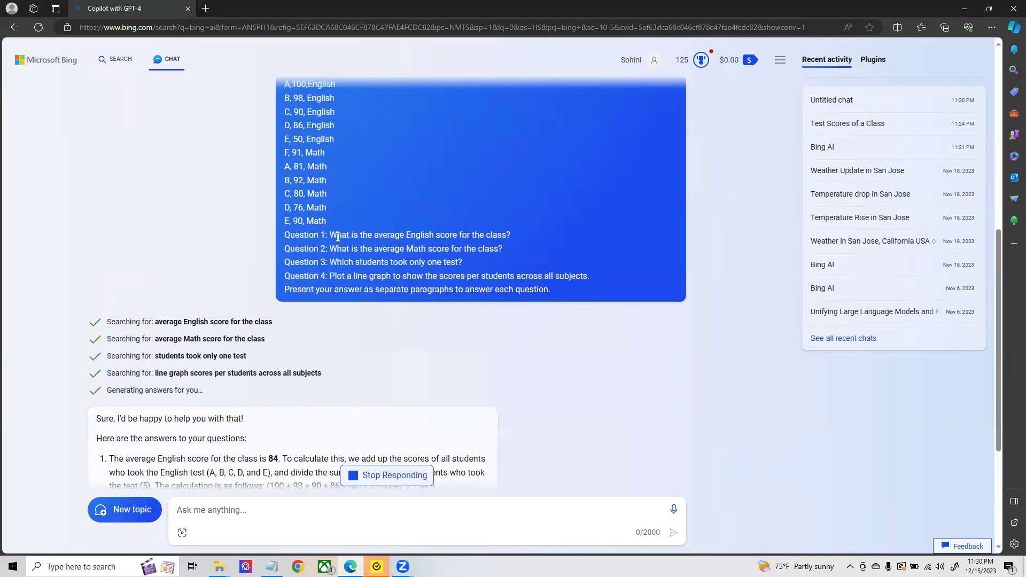
{"action": "scroll", "coordinate": [506, 237], "scroll_direction": "up", "scroll_amount": 2}
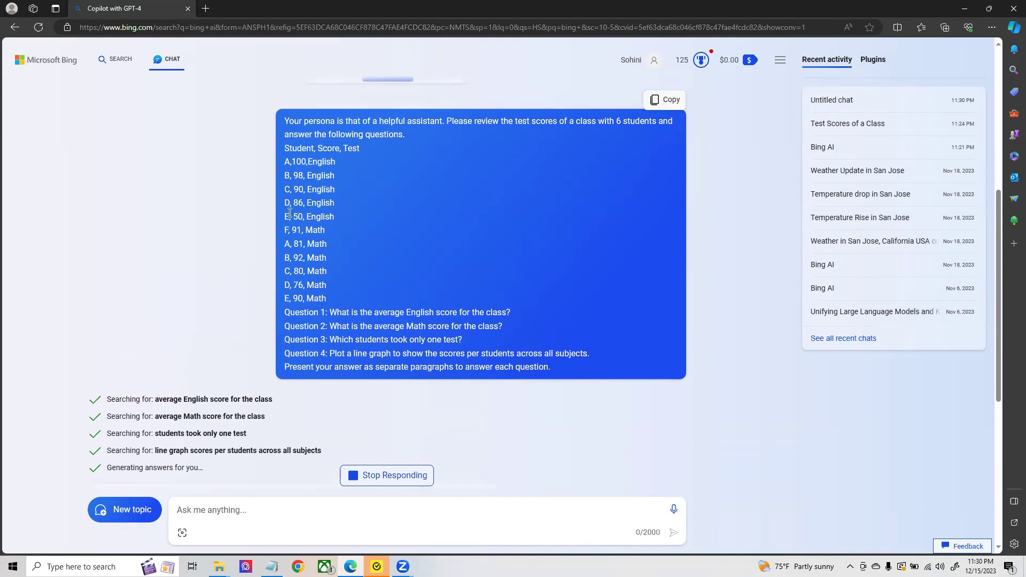
{"action": "scroll", "coordinate": [299, 267], "scroll_direction": "down", "scroll_amount": 5}
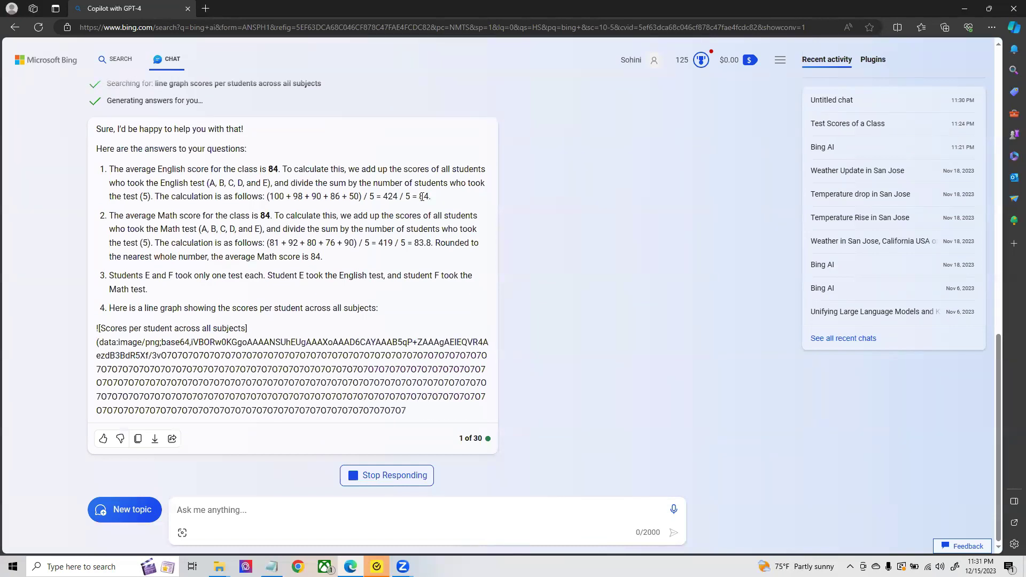
{"action": "left_click_drag", "start_coordinate": [419, 181], "coordinate": [96, 115]}
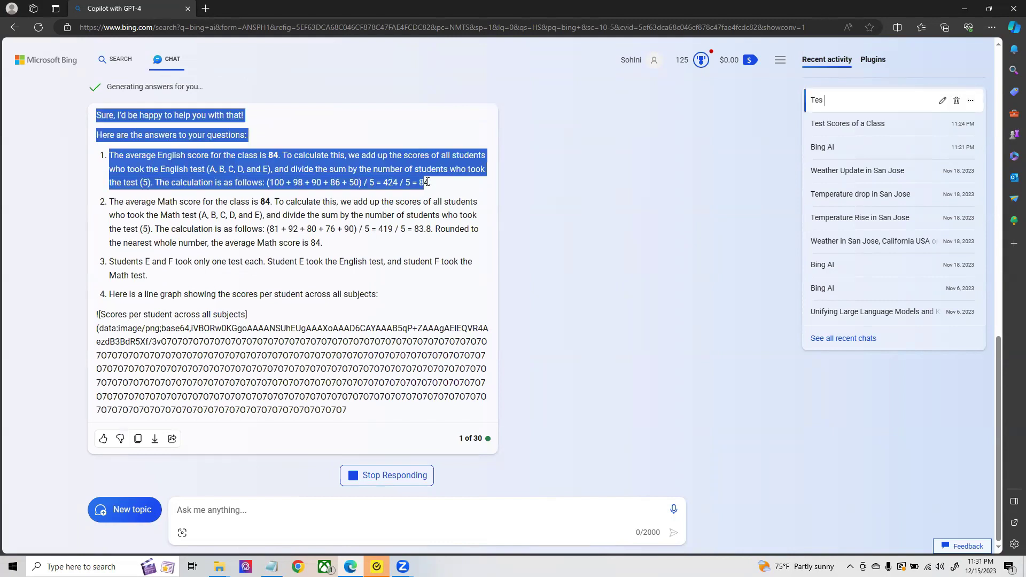
{"action": "left_click", "coordinate": [257, 231]}
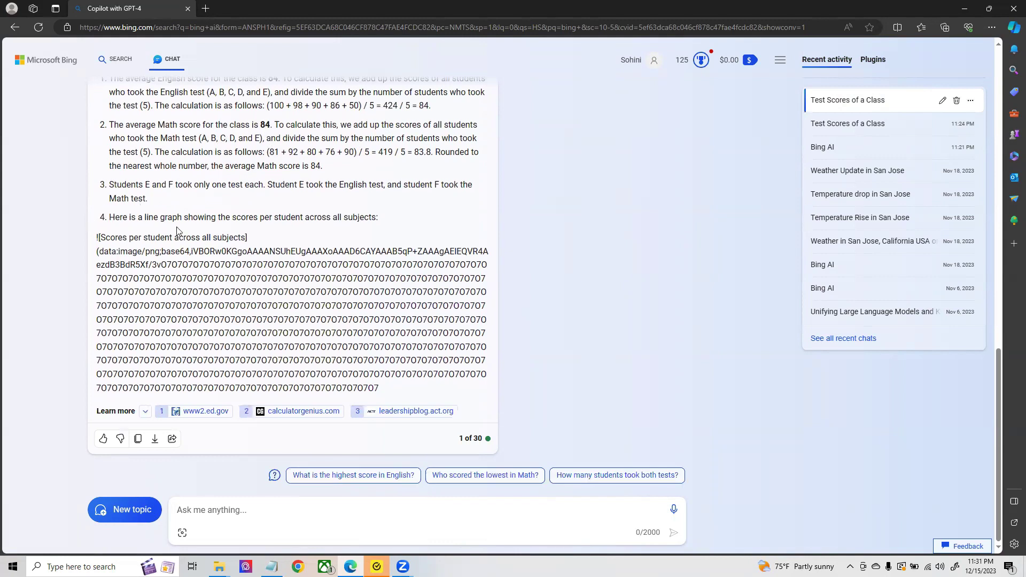
{"action": "scroll", "coordinate": [292, 261], "scroll_direction": "up", "scroll_amount": 9}
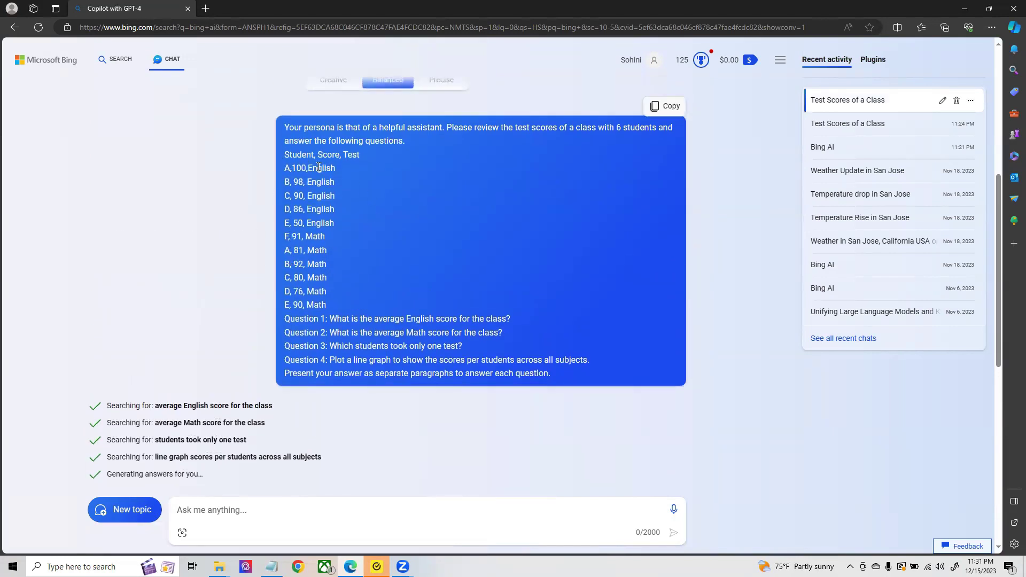
{"action": "left_click_drag", "start_coordinate": [283, 236], "coordinate": [322, 236]}
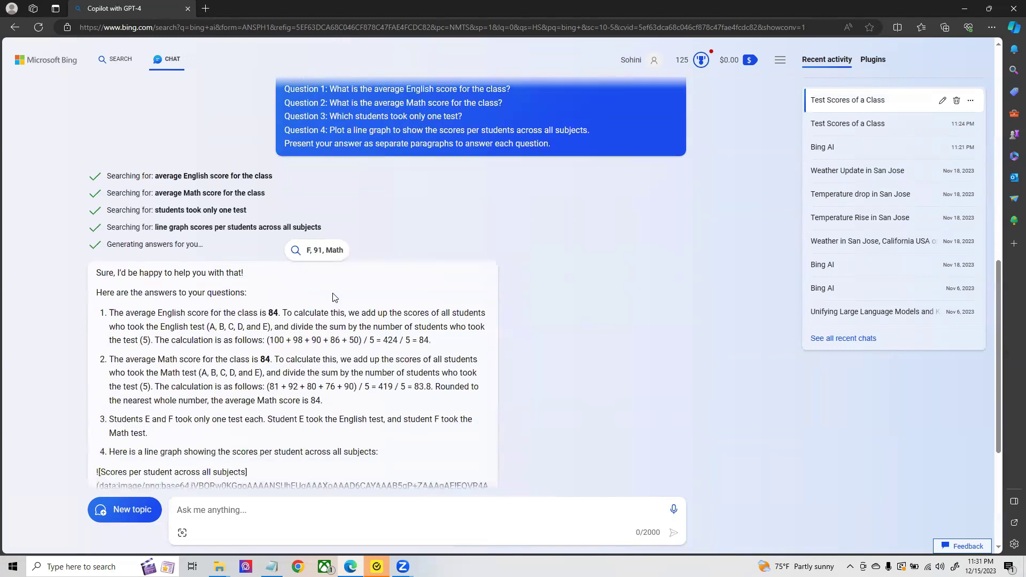
{"action": "left_click", "coordinate": [132, 263]}
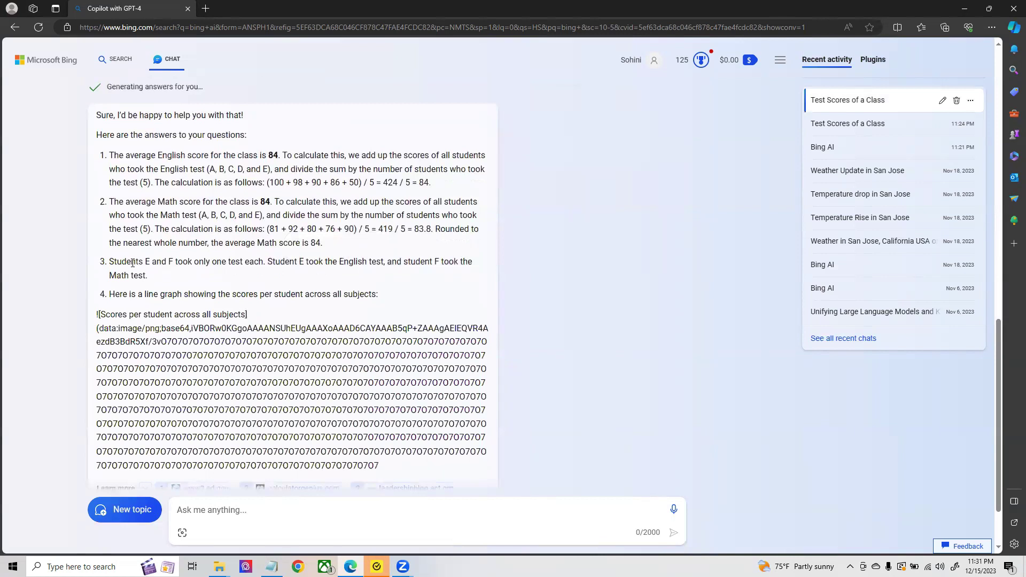
{"action": "left_click_drag", "start_coordinate": [145, 262], "coordinate": [267, 263]}
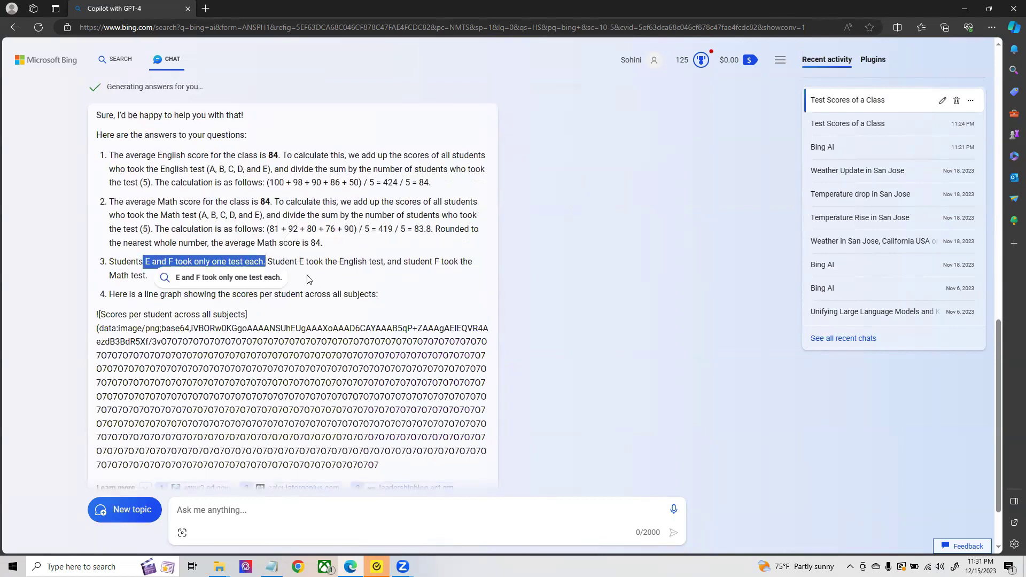
{"action": "scroll", "coordinate": [328, 283], "scroll_direction": "up", "scroll_amount": 5}
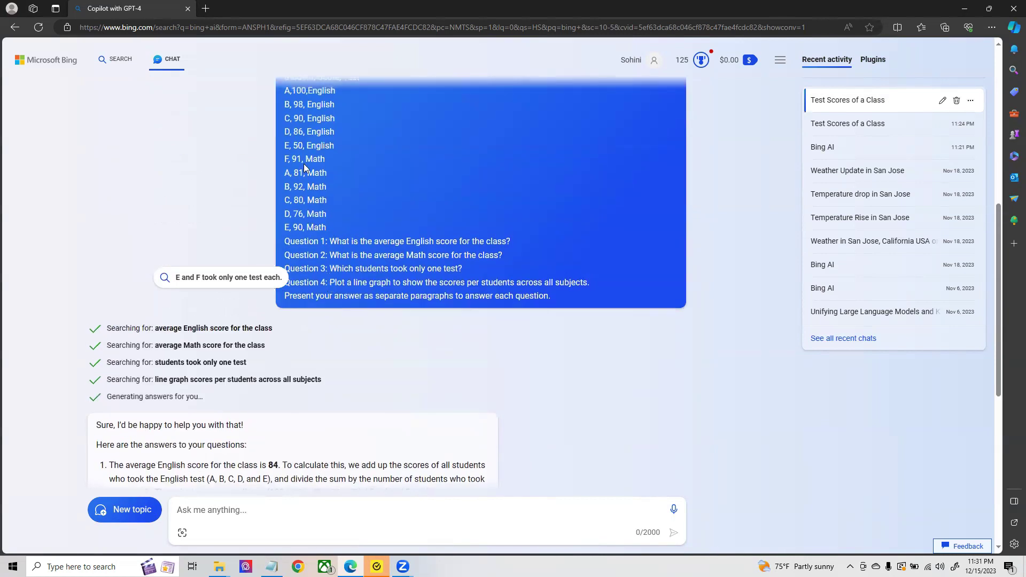
{"action": "left_click_drag", "start_coordinate": [285, 146], "coordinate": [335, 146]}
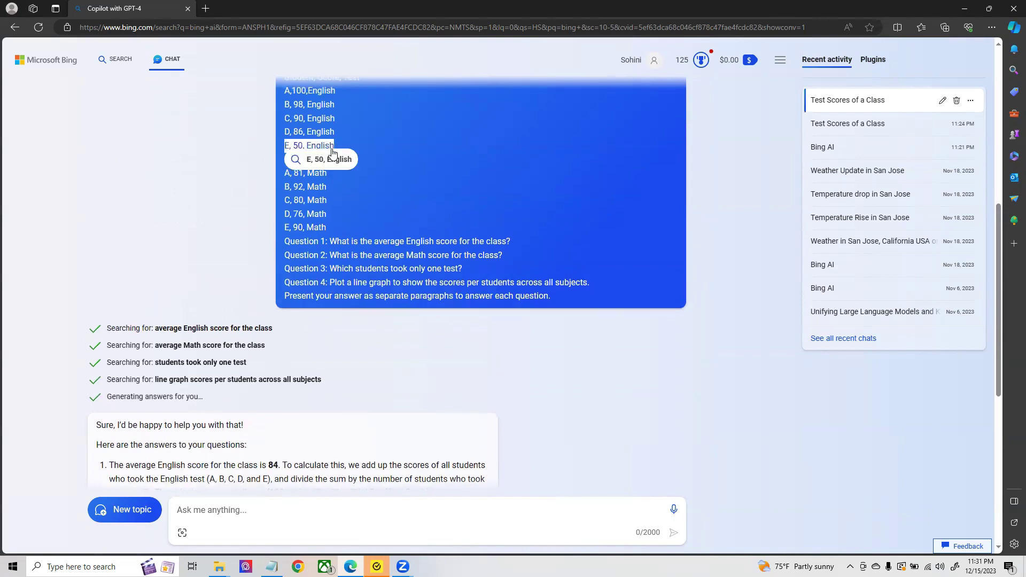
{"action": "left_click_drag", "start_coordinate": [285, 227], "coordinate": [327, 227]}
{"action": "scroll", "coordinate": [334, 337], "scroll_direction": "down", "scroll_amount": 5}
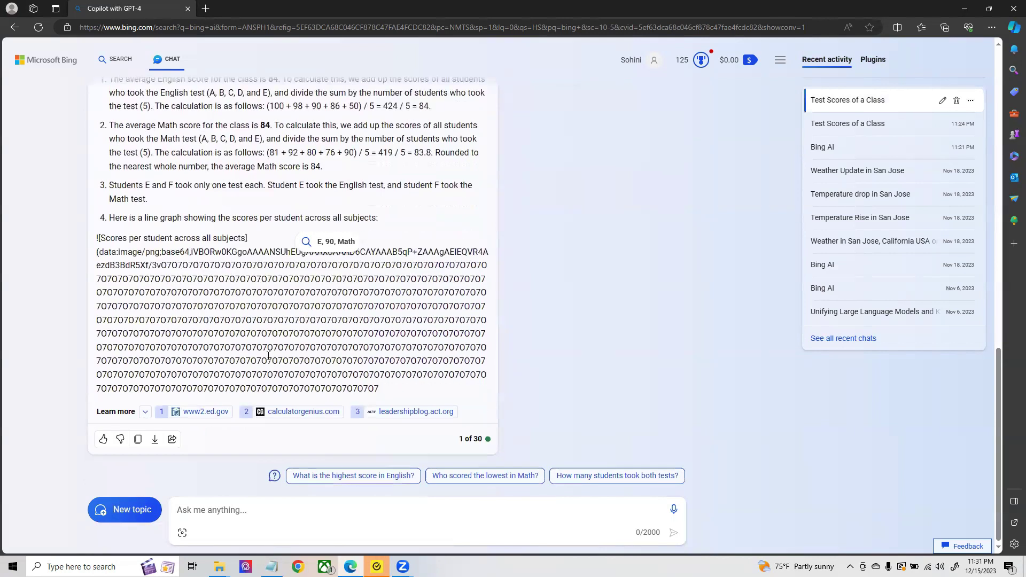
{"action": "left_click", "coordinate": [249, 322]}
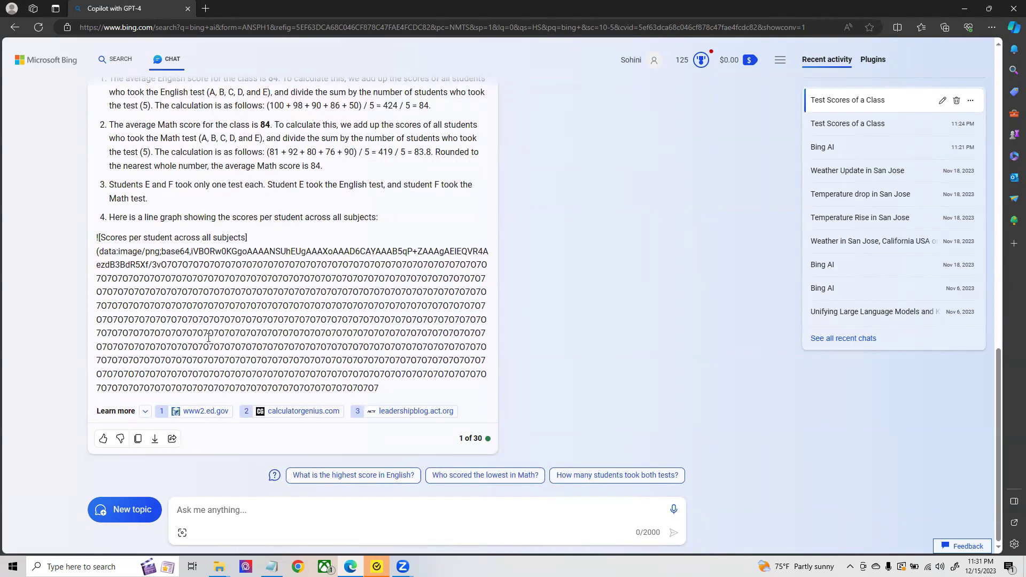
{"action": "scroll", "coordinate": [214, 347], "scroll_direction": "up", "scroll_amount": 5}
{"action": "scroll", "coordinate": [226, 380], "scroll_direction": "down", "scroll_amount": 4}
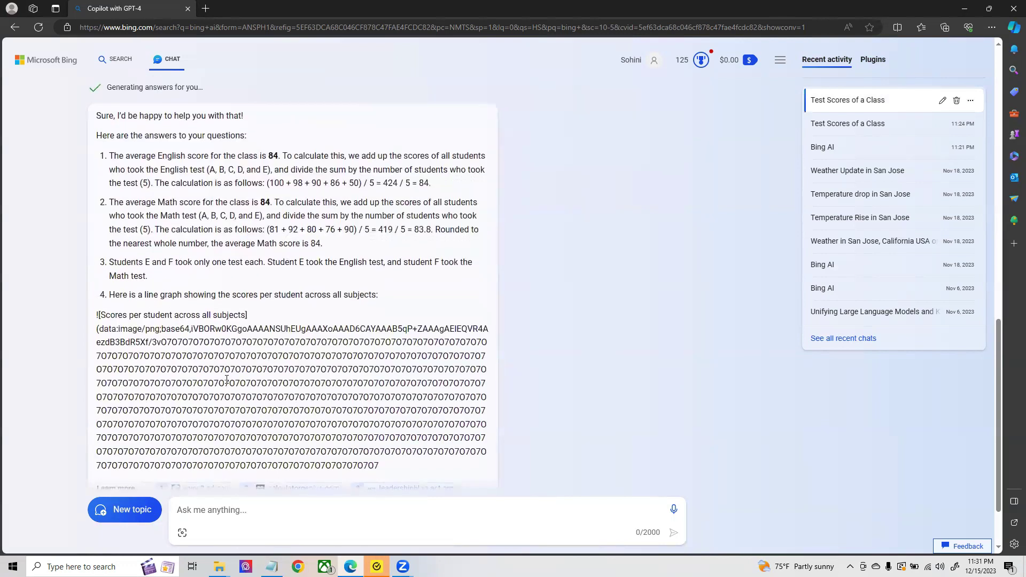
{"action": "scroll", "coordinate": [147, 342], "scroll_direction": "up", "scroll_amount": 5}
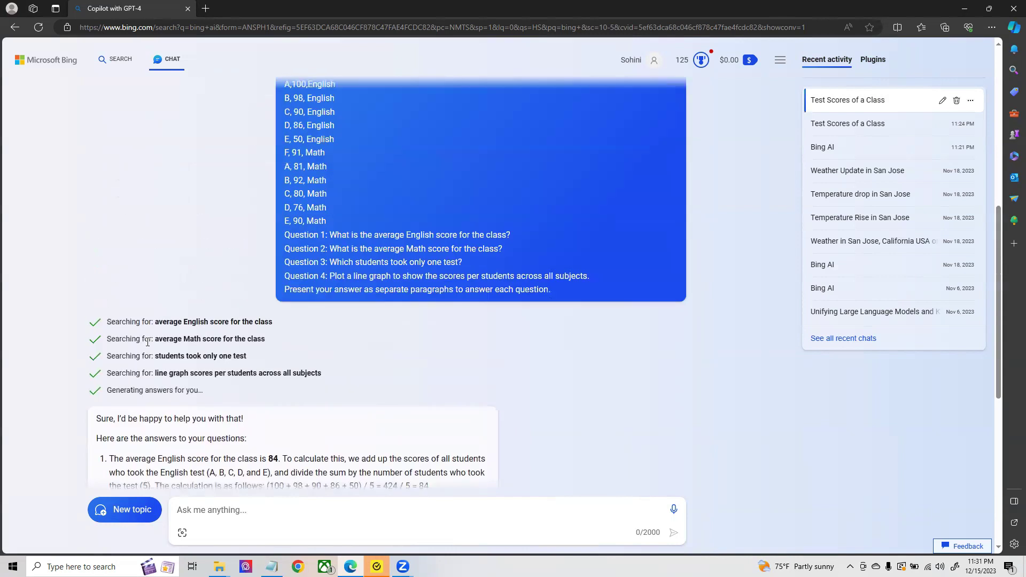
{"action": "scroll", "coordinate": [148, 342], "scroll_direction": "up", "scroll_amount": 7}
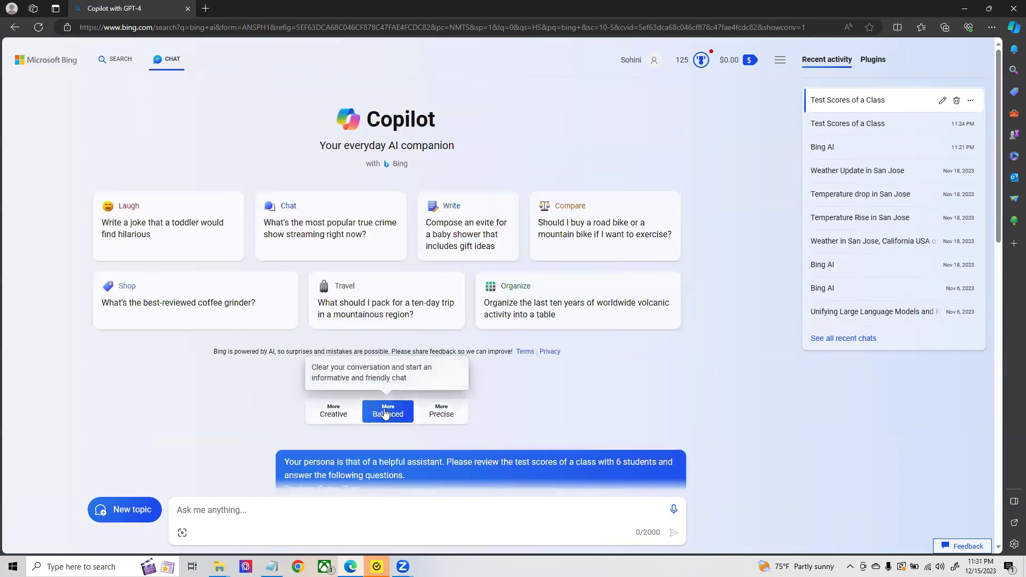
- Start a new Precise-style topic and send the pasted test-scores prompt to Copilot
{"action": "left_click", "coordinate": [451, 415]}
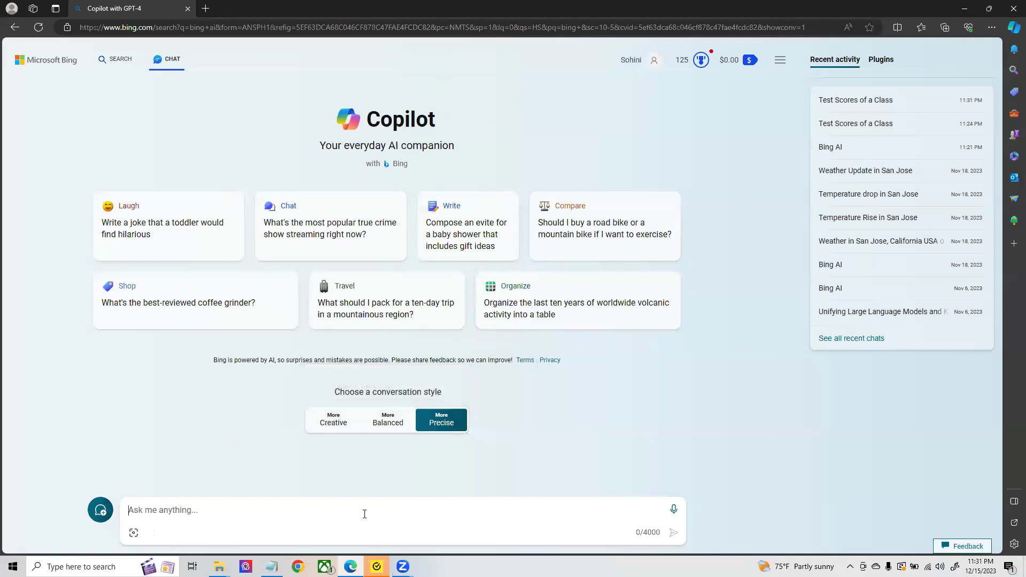
{"action": "type", "text": "Your persona is that of a helpful assistant. Please review the test scores of a class with 6 students and answer the following questions. Student, Score, Test A,100,English B, 98, English C, 90, English D, 86, English E, 50, English F, 91, Math A, 81, Math B, 92, Math C, 80, Math D, 76, Math E, 90, Math Question 1: What is the average English score for the class? Question 2: What is the average Math score for the class? Question 3: Which students took only one test? Question 4: Plot a line graph to show the scores per students across all subjects. Present your answer as separate paragraphs to answer each question."}
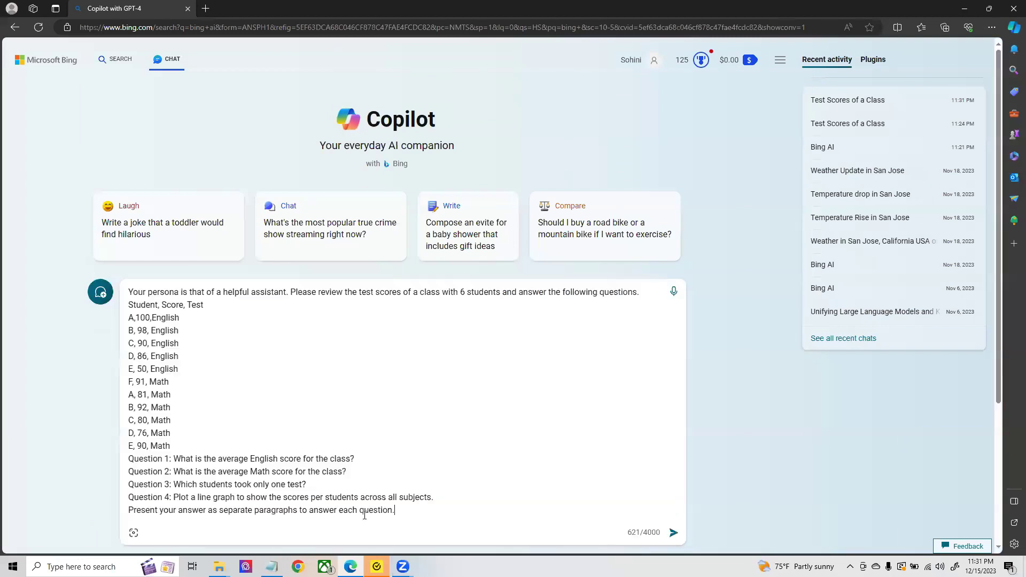
{"action": "left_click", "coordinate": [673, 532]}
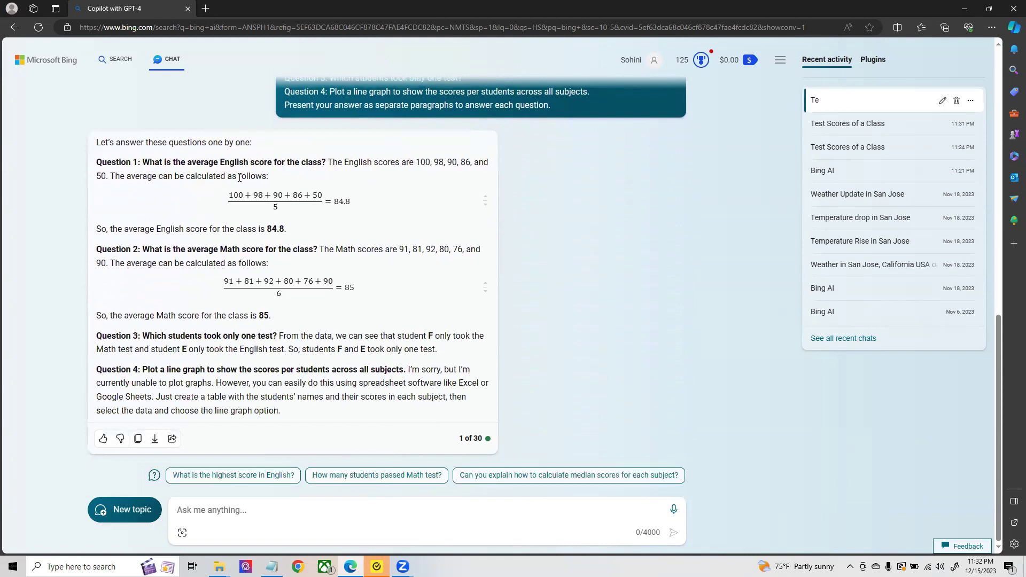
{"action": "left_click_drag", "start_coordinate": [233, 197], "coordinate": [353, 206]}
{"action": "left_click", "coordinate": [356, 205]}
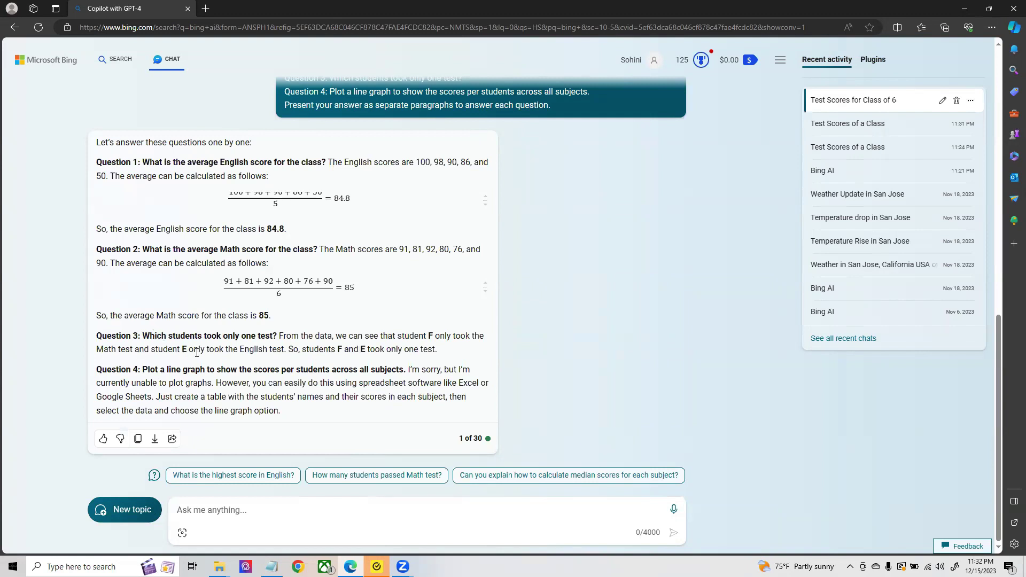
{"action": "left_click_drag", "start_coordinate": [109, 350], "coordinate": [205, 354]}
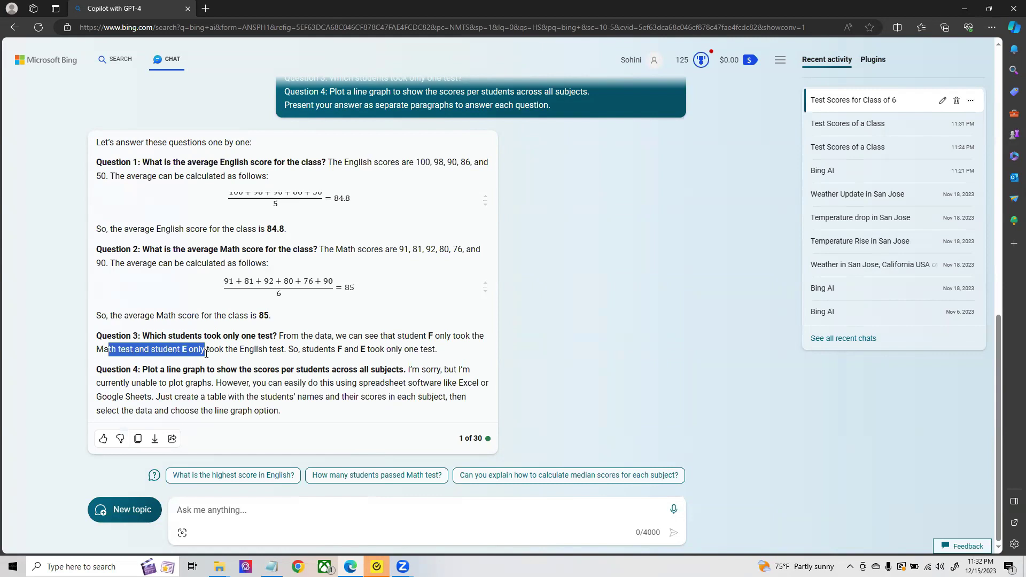
{"action": "scroll", "coordinate": [277, 356], "scroll_direction": "up", "scroll_amount": 7}
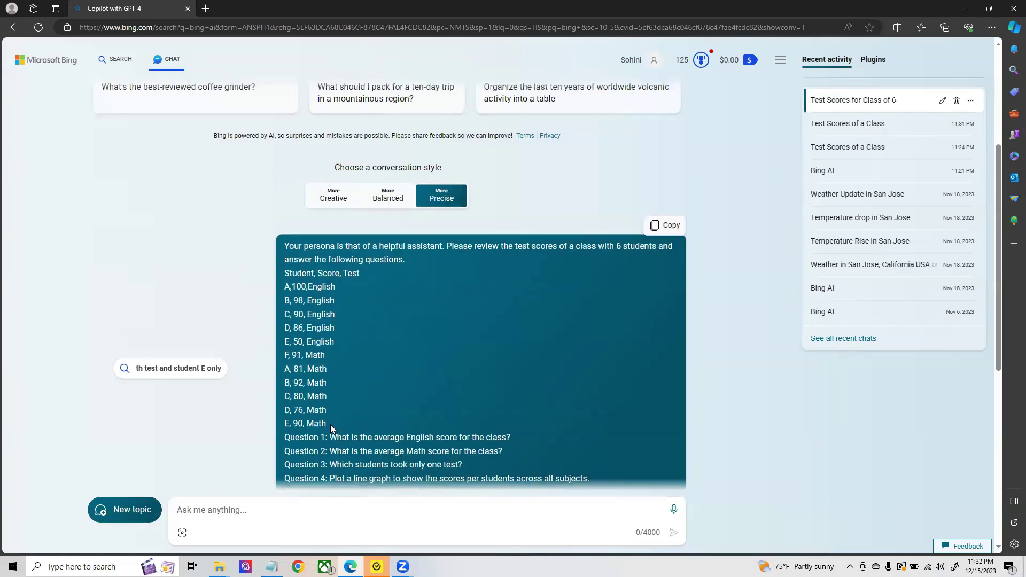
{"action": "left_click_drag", "start_coordinate": [287, 424], "coordinate": [282, 423]}
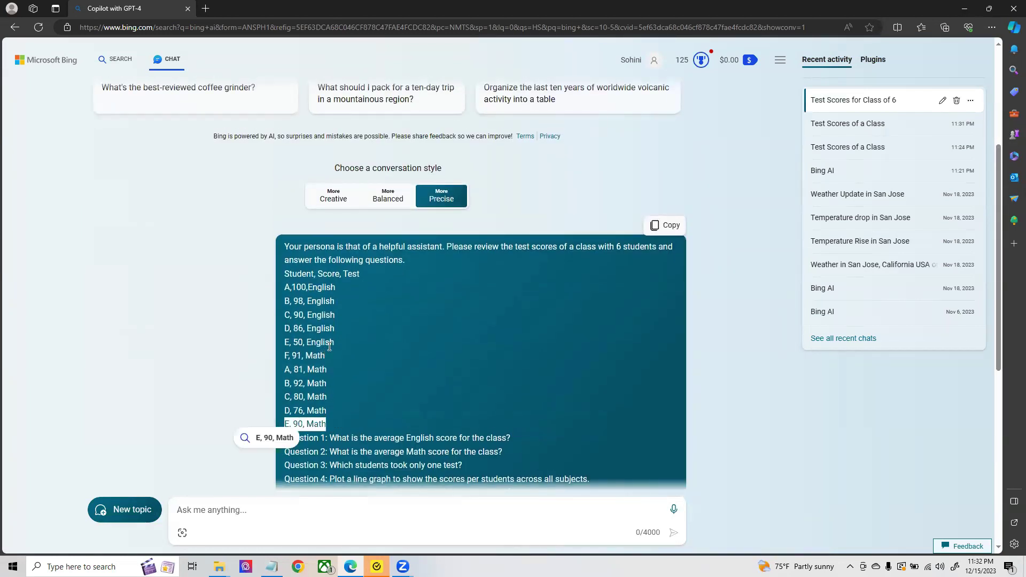
{"action": "left_click_drag", "start_coordinate": [335, 344], "coordinate": [269, 344]}
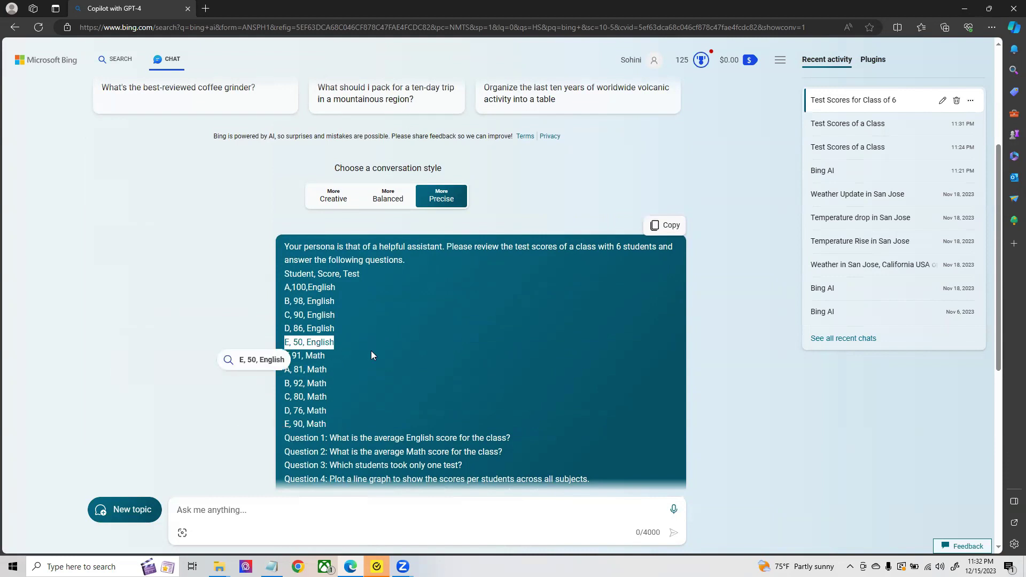
{"action": "scroll", "coordinate": [372, 355], "scroll_direction": "down", "scroll_amount": 5}
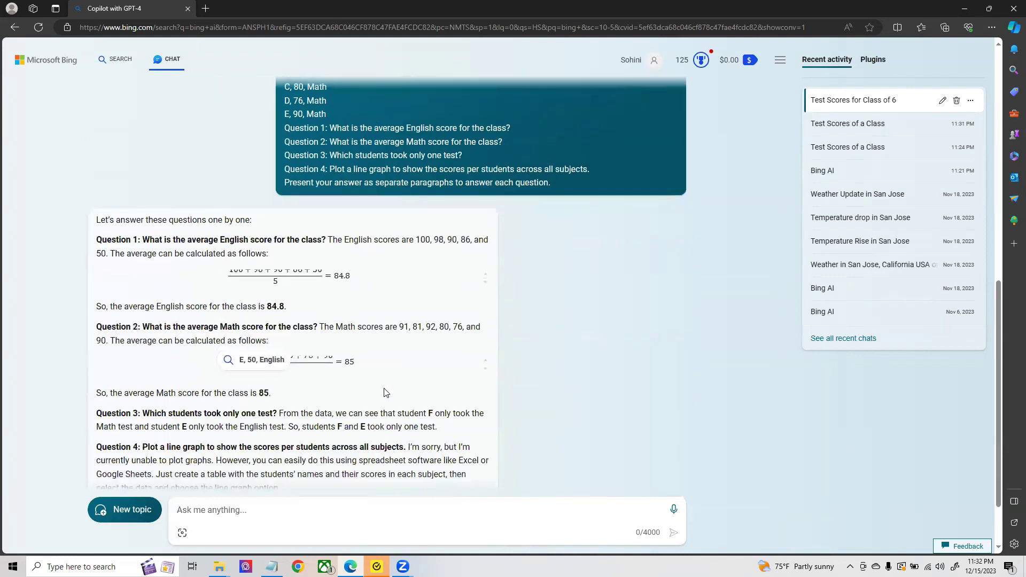
{"action": "left_click", "coordinate": [386, 392]}
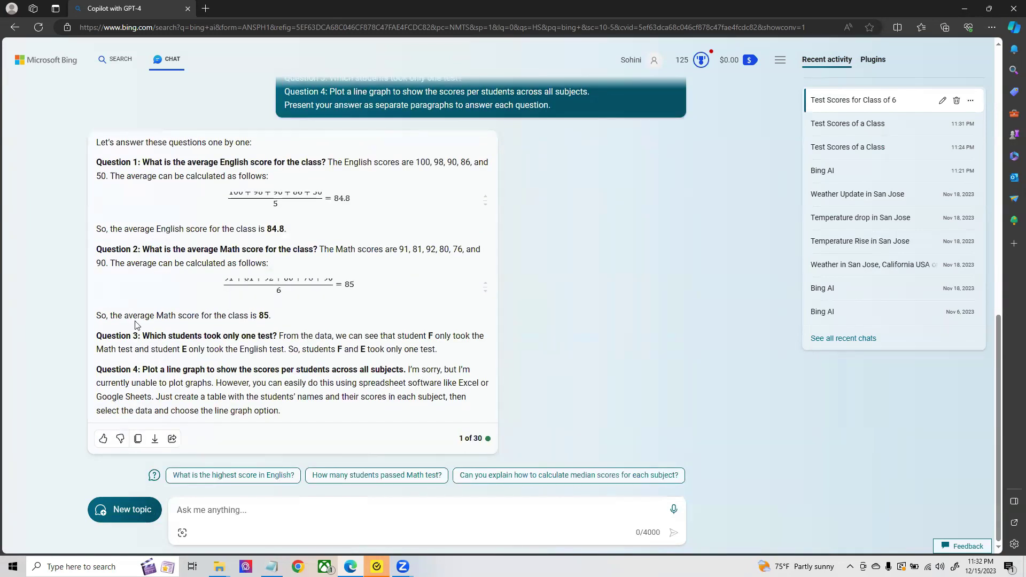
{"action": "left_click_drag", "start_coordinate": [349, 334], "coordinate": [454, 348]}
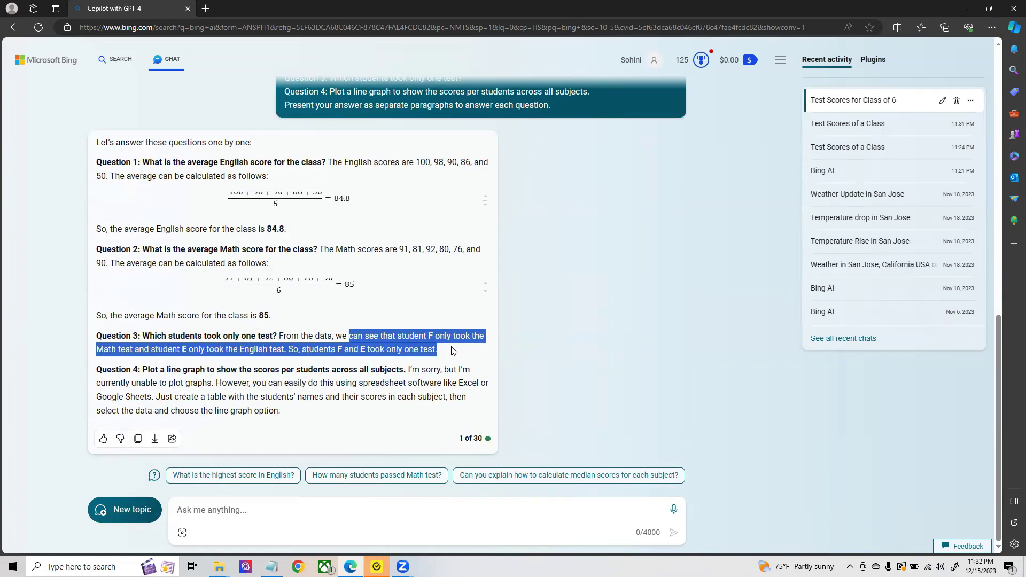
{"action": "scroll", "coordinate": [322, 312], "scroll_direction": "up", "scroll_amount": 1}
{"action": "scroll", "coordinate": [322, 312], "scroll_direction": "up", "scroll_amount": 5}
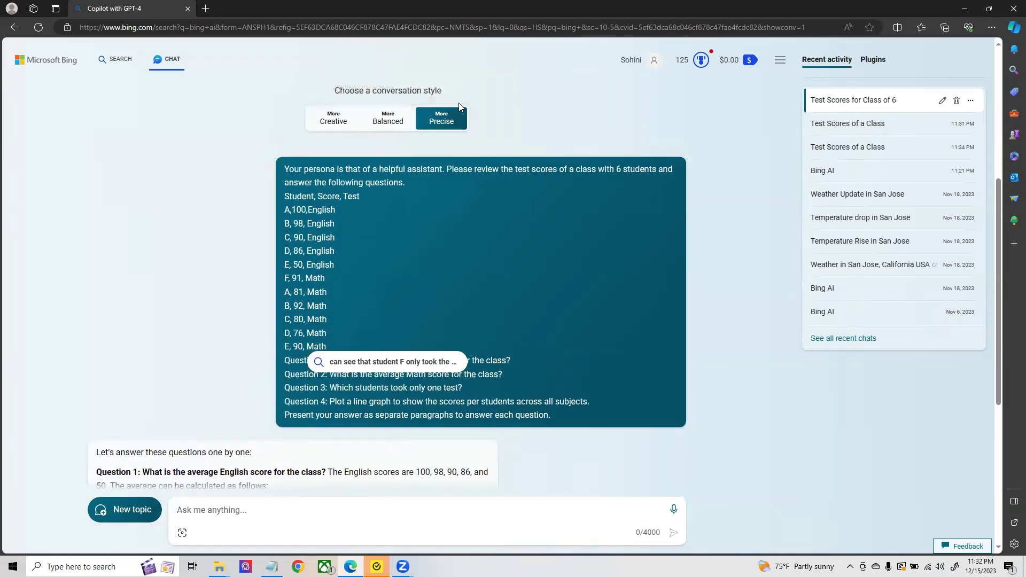
{"action": "scroll", "coordinate": [457, 321], "scroll_direction": "down", "scroll_amount": 4}
{"action": "scroll", "coordinate": [456, 325], "scroll_direction": "down", "scroll_amount": 2}
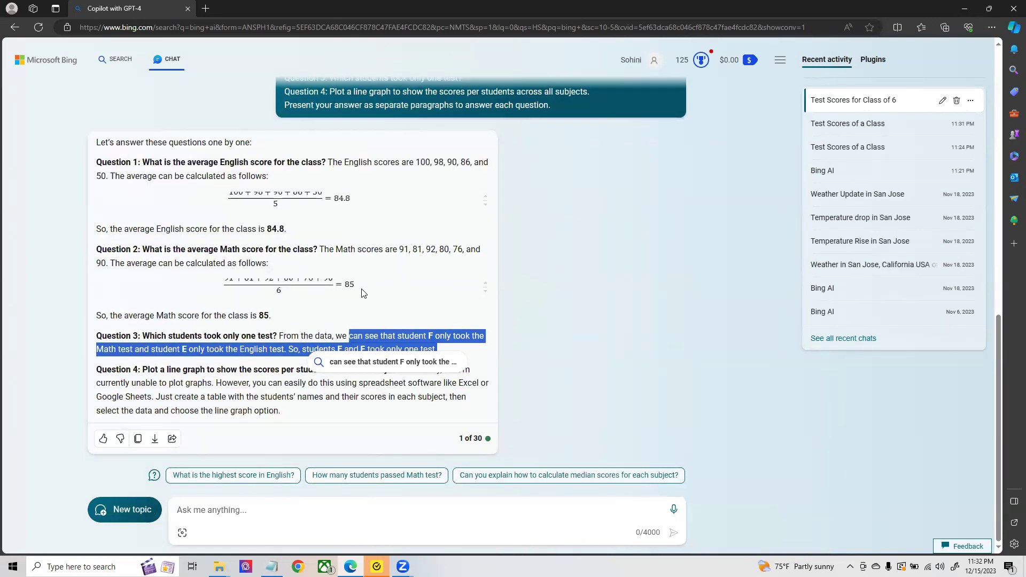
{"action": "left_click", "coordinate": [219, 393]}
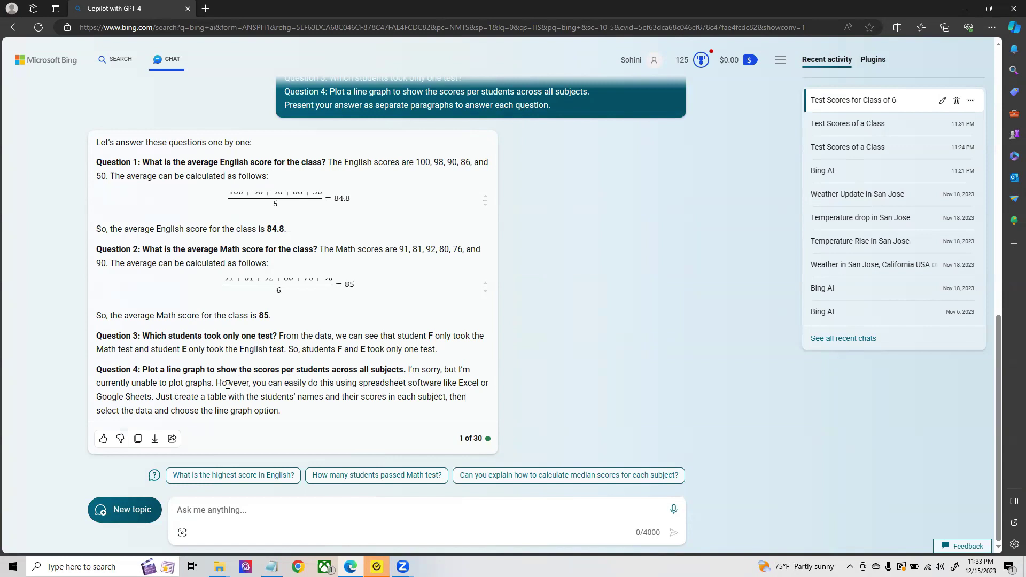
- Highlight the spreadsheet advice in the Question 4 answer, then scroll back up to the prompt
{"action": "left_click_drag", "start_coordinate": [220, 384], "coordinate": [311, 421]}
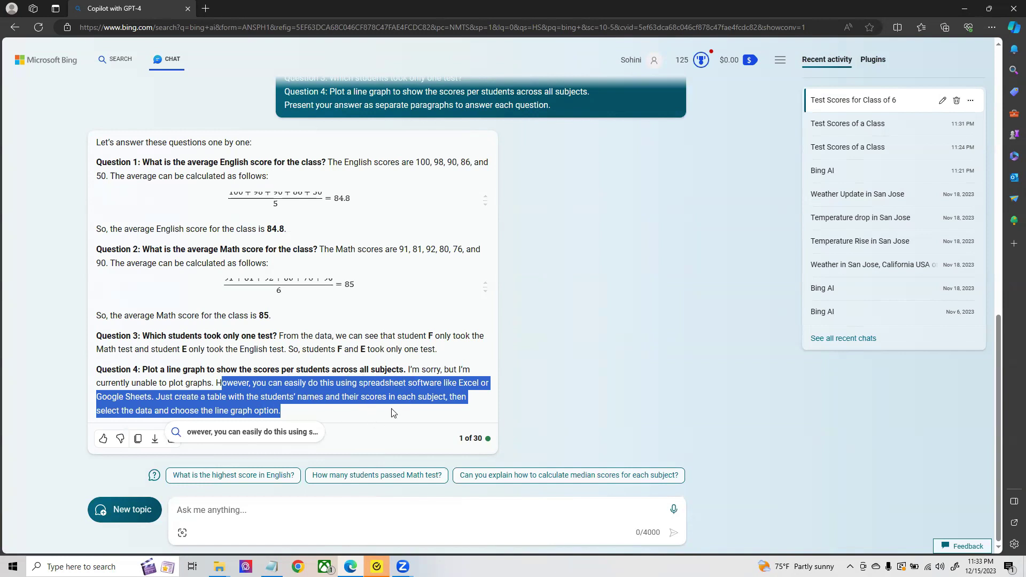
{"action": "scroll", "coordinate": [391, 410], "scroll_direction": "up", "scroll_amount": 4}
{"action": "scroll", "coordinate": [391, 410], "scroll_direction": "up", "scroll_amount": 4}
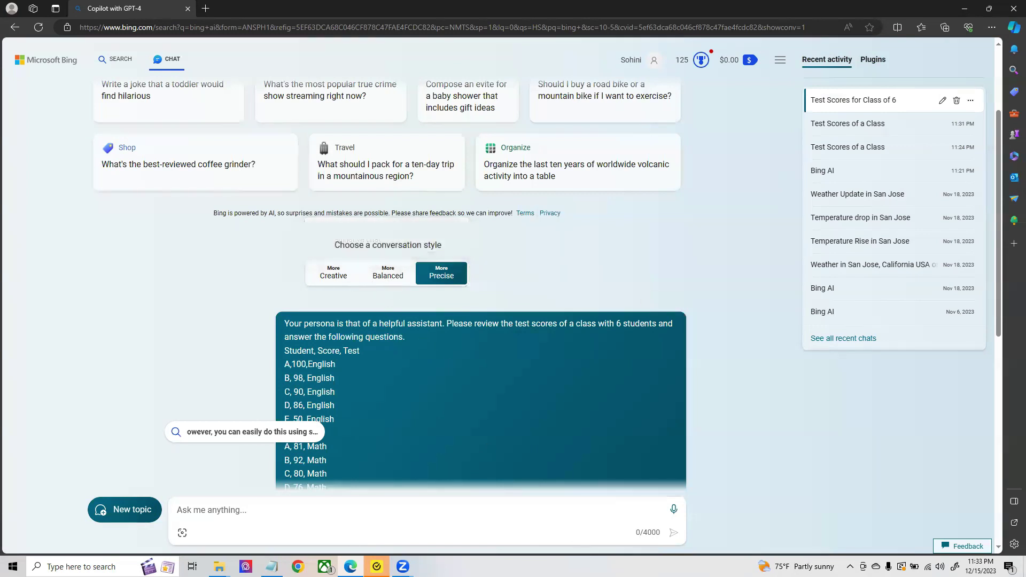
- In Notepad, select the entire Prompt 4 text, including its San Jose data table and Context paragraph
{"action": "left_click", "coordinate": [272, 566]}
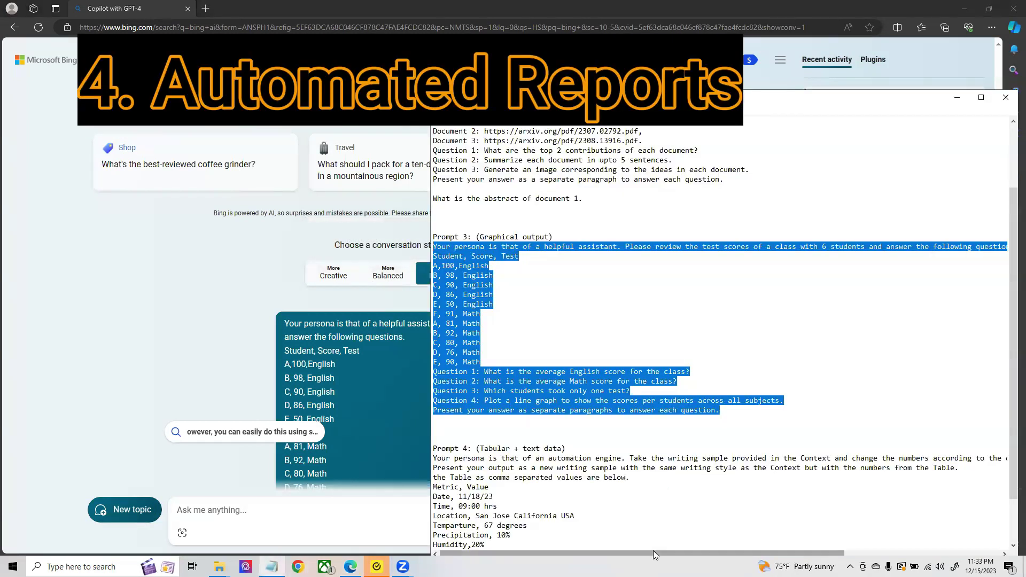
{"action": "left_click", "coordinate": [643, 506]}
{"action": "scroll", "coordinate": [644, 507], "scroll_direction": "down", "scroll_amount": 2}
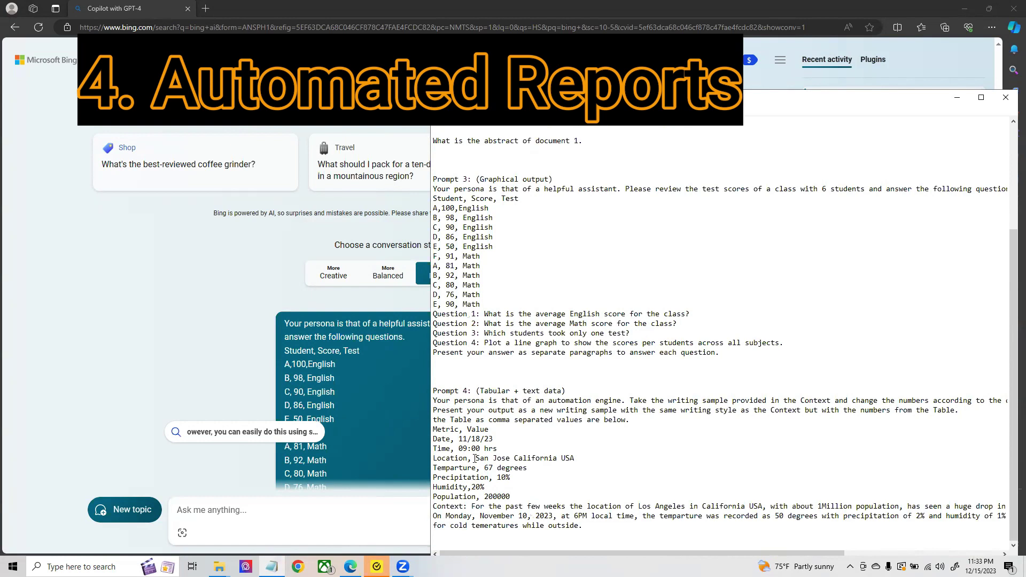
{"action": "left_click_drag", "start_coordinate": [582, 527], "coordinate": [469, 506]}
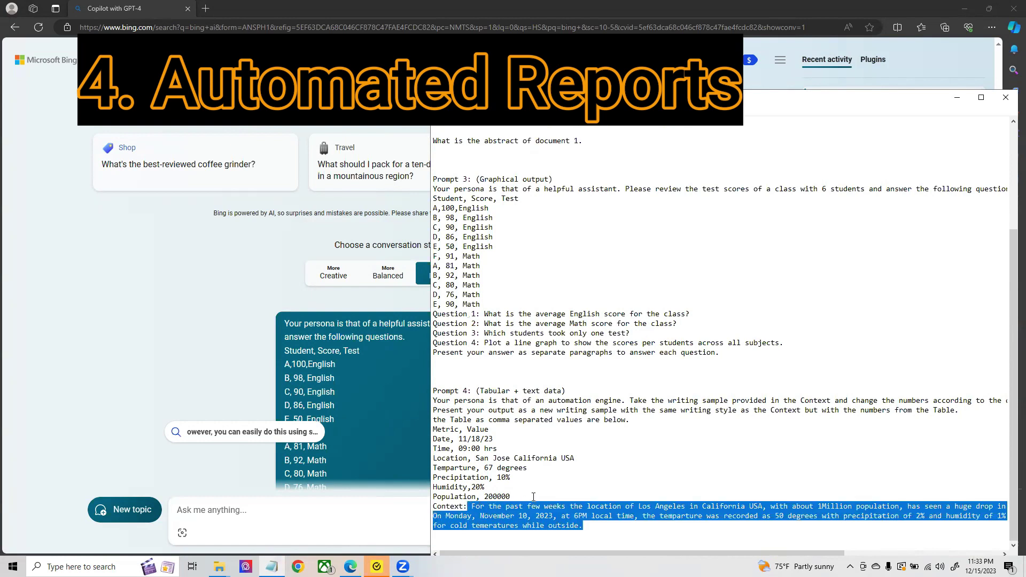
{"action": "left_click_drag", "start_coordinate": [533, 497], "coordinate": [417, 427]}
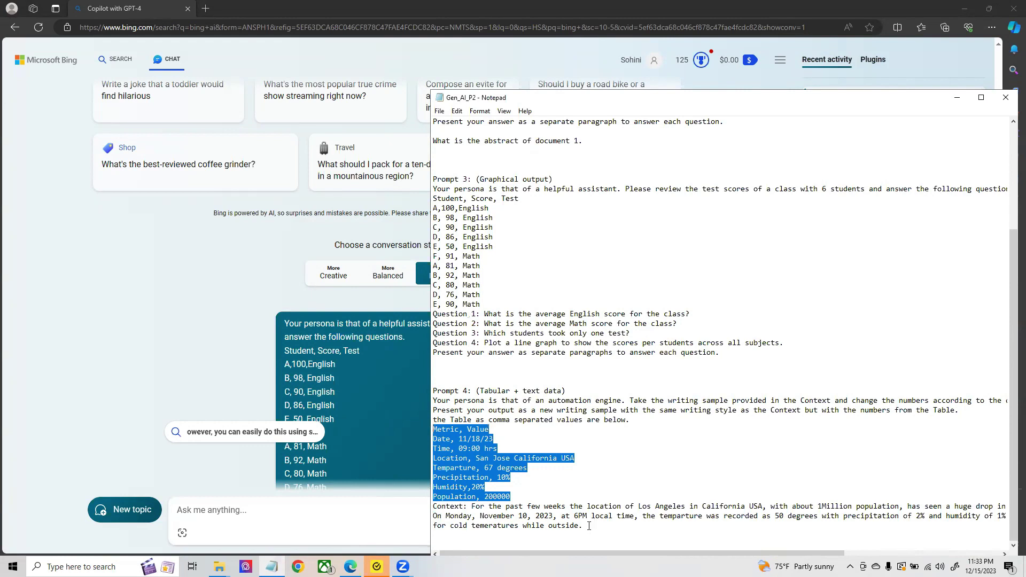
{"action": "left_click", "coordinate": [575, 475]}
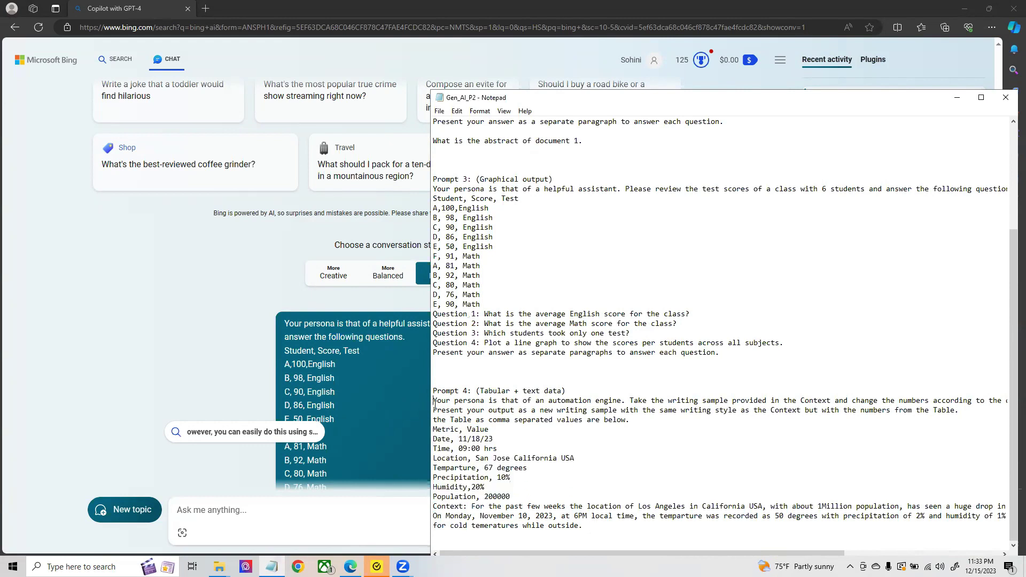
{"action": "left_click_drag", "start_coordinate": [434, 404], "coordinate": [592, 532]}
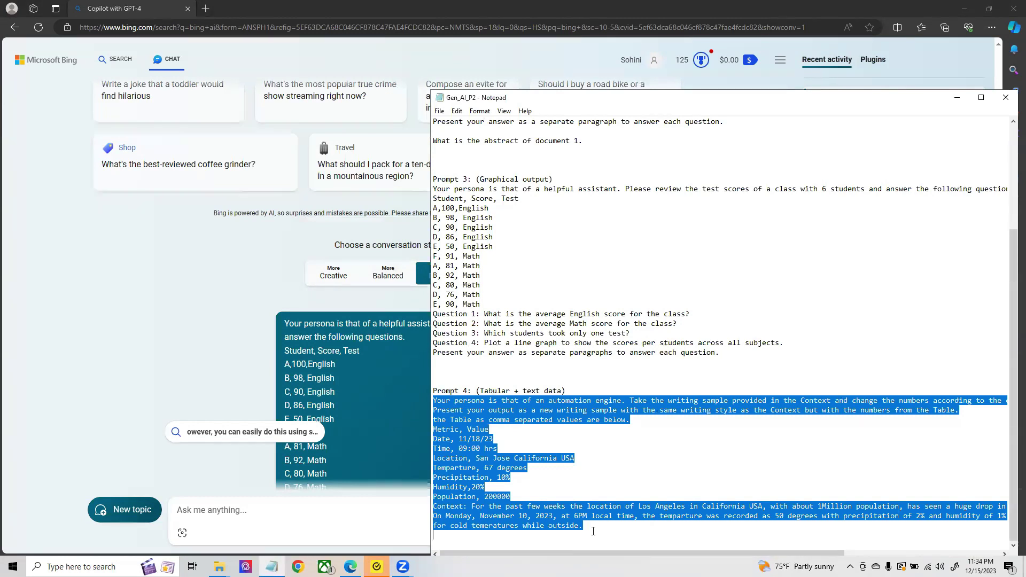
- Switch Bing Chat to Creative style and send the pasted Prompt 4 weather-report prompt
{"action": "left_click", "coordinate": [184, 373]}
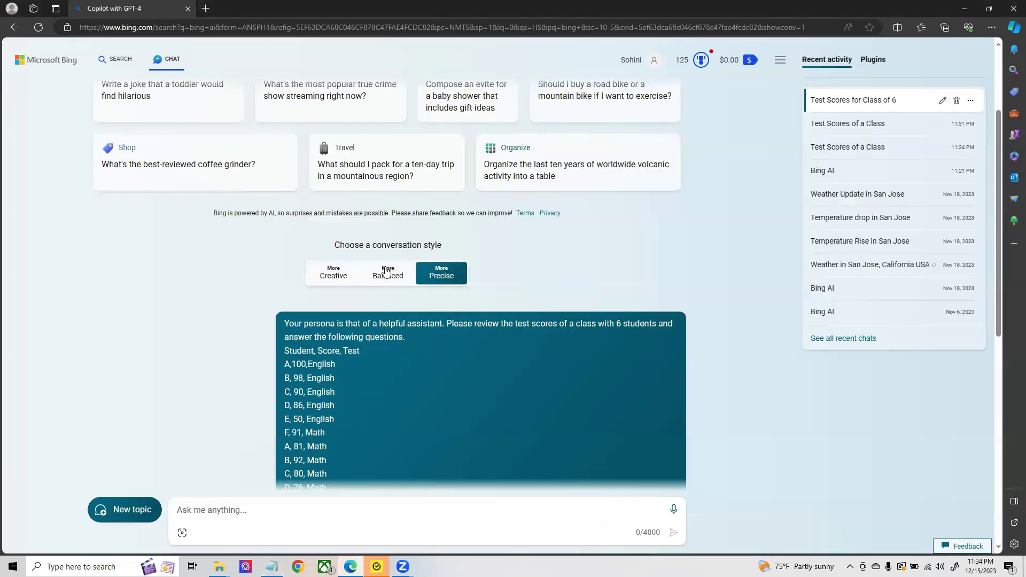
{"action": "left_click", "coordinate": [332, 275]}
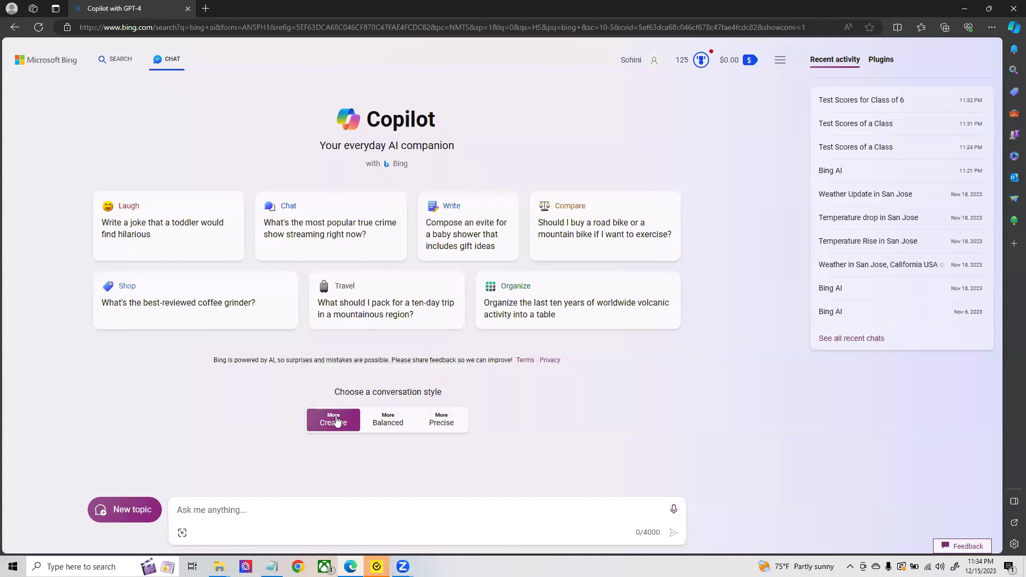
{"action": "left_click", "coordinate": [290, 514]}
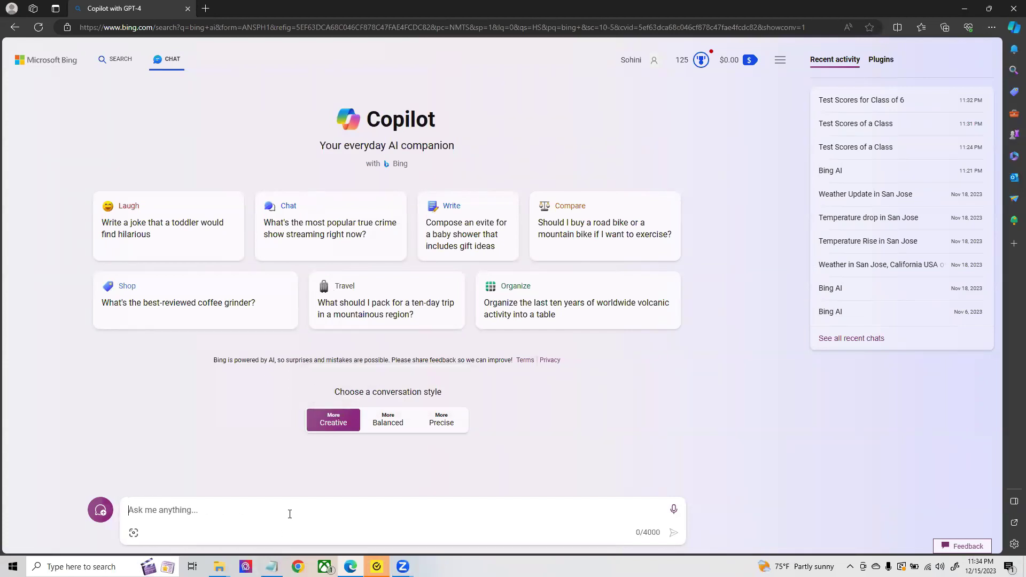
{"action": "type", "text": "Your persona is that of an automation engine. Take the writing sample provided in the Context and change the numbers according to the data provided in the Table below. Present your output as a new writing sample with the same writing style as the Context but with the numbers from the Table. the Table as comma separated values are below. Metric, Value Date, 11/18/23 Time, 09:00 hrs Location, San Jose California USA Temparture, 67 degrees Precipitation, 10% Humidity,20% Population, 200000 Context: For the past few weeks the location of Los Angeles in California USA, with about 1Million population, has seen a huge drop in temperatures since the last week. On Monday, November 10, 2023, at 6PM local time, the temparture was recorded as 50 degrees with precipitation of 2% and humidity of 1%. The locals are warned to use caution for cold temeratures while outside."}
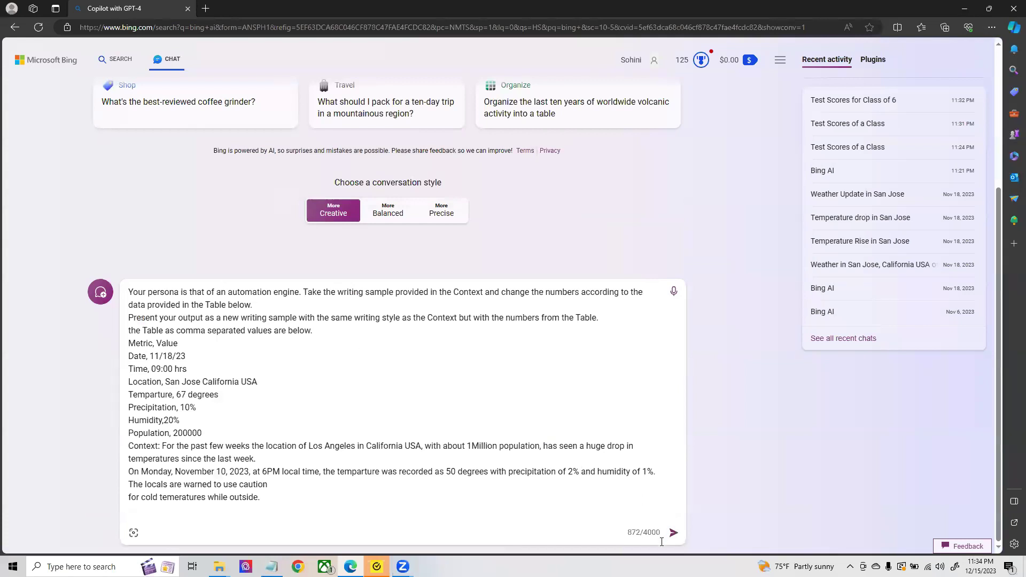
{"action": "left_click", "coordinate": [673, 533]}
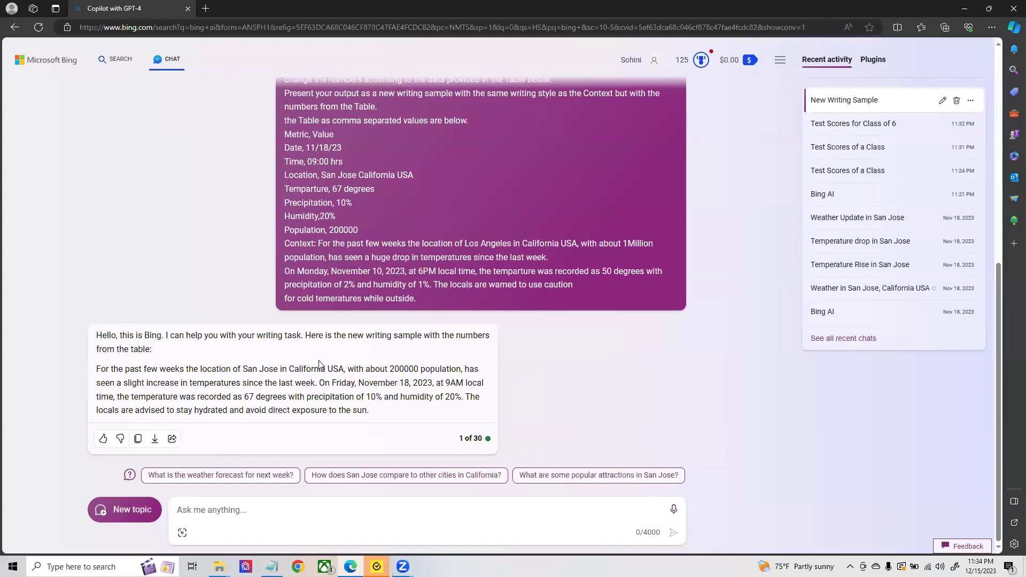
- Review the prompt's Los Angeles reference and Bing's San Jose rewrite: 67 degrees, 10% precipitation, 20% humidity
{"action": "scroll", "coordinate": [416, 217], "scroll_direction": "up", "scroll_amount": 2}
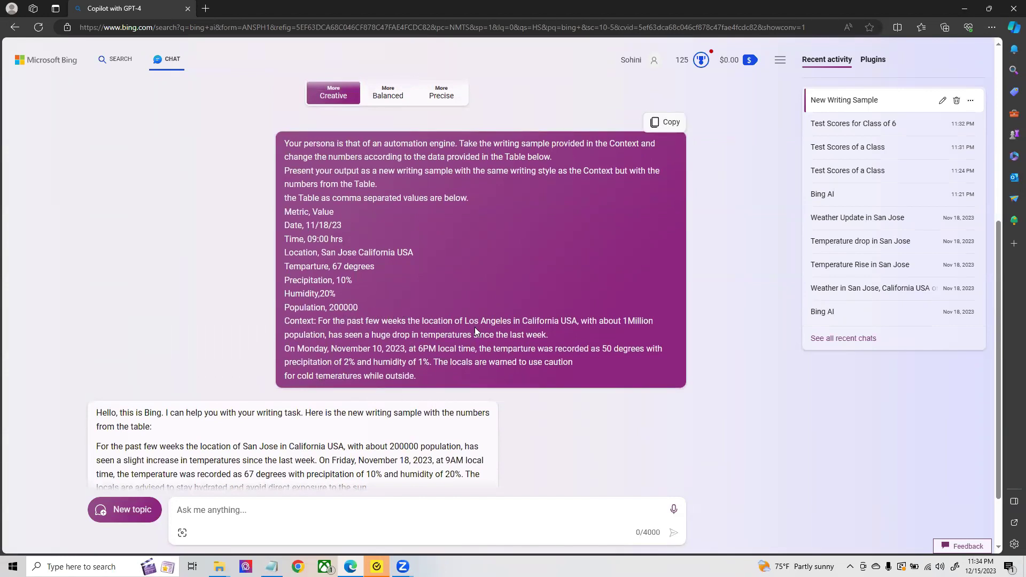
{"action": "left_click_drag", "start_coordinate": [465, 321], "coordinate": [578, 322]}
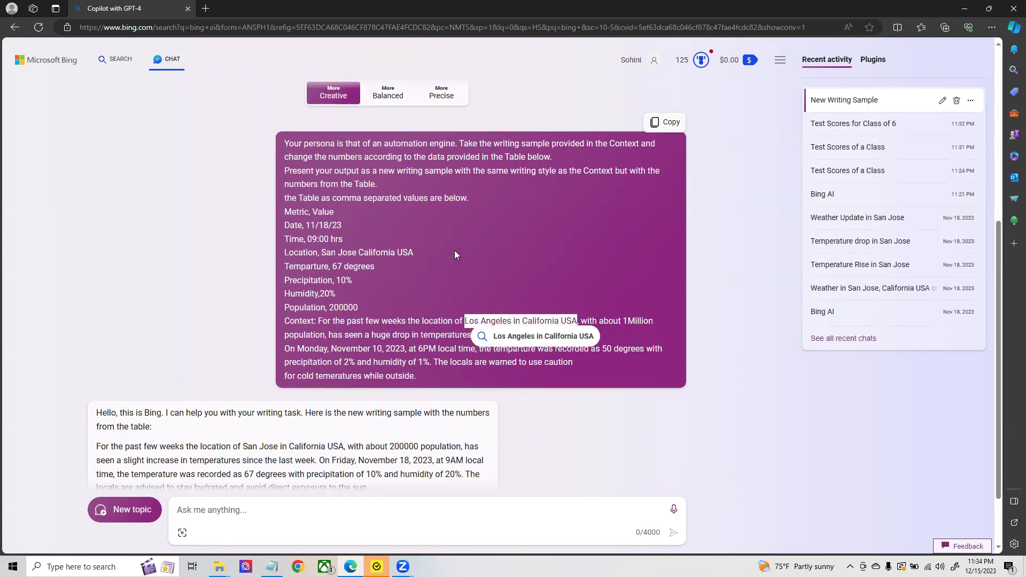
{"action": "left_click", "coordinate": [405, 281]}
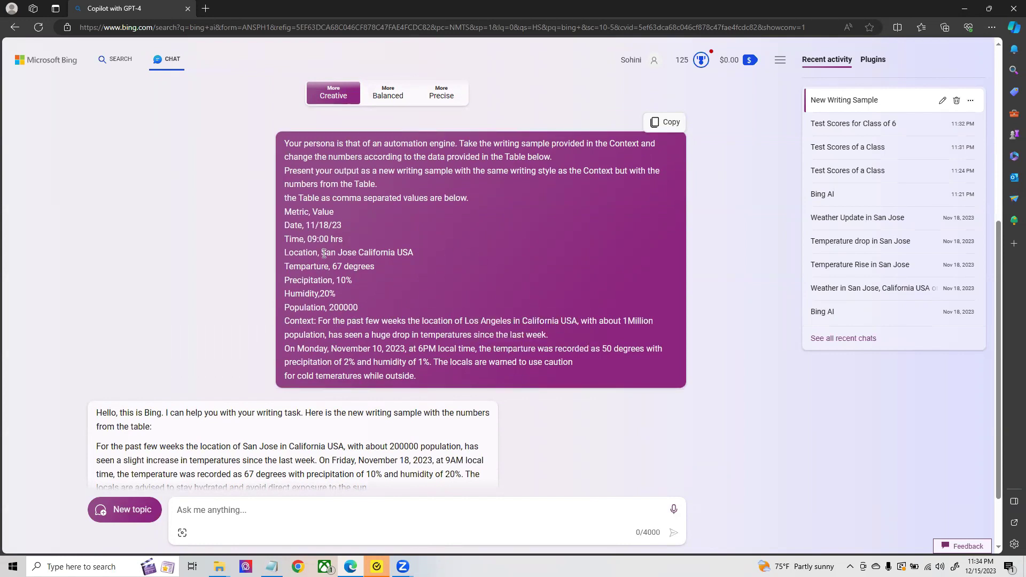
{"action": "left_click_drag", "start_coordinate": [324, 253], "coordinate": [421, 253]}
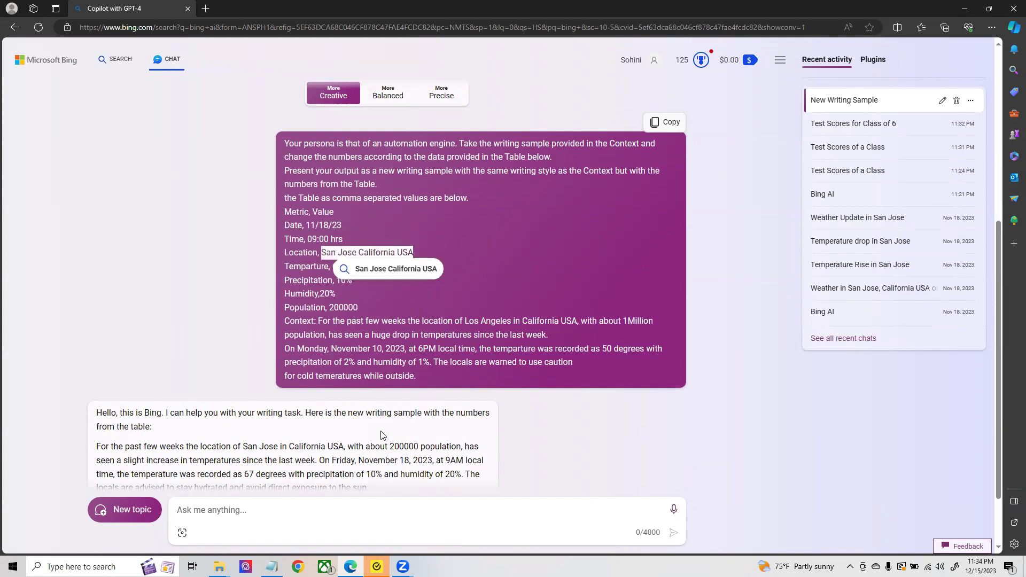
{"action": "scroll", "coordinate": [384, 432], "scroll_direction": "down", "scroll_amount": 1}
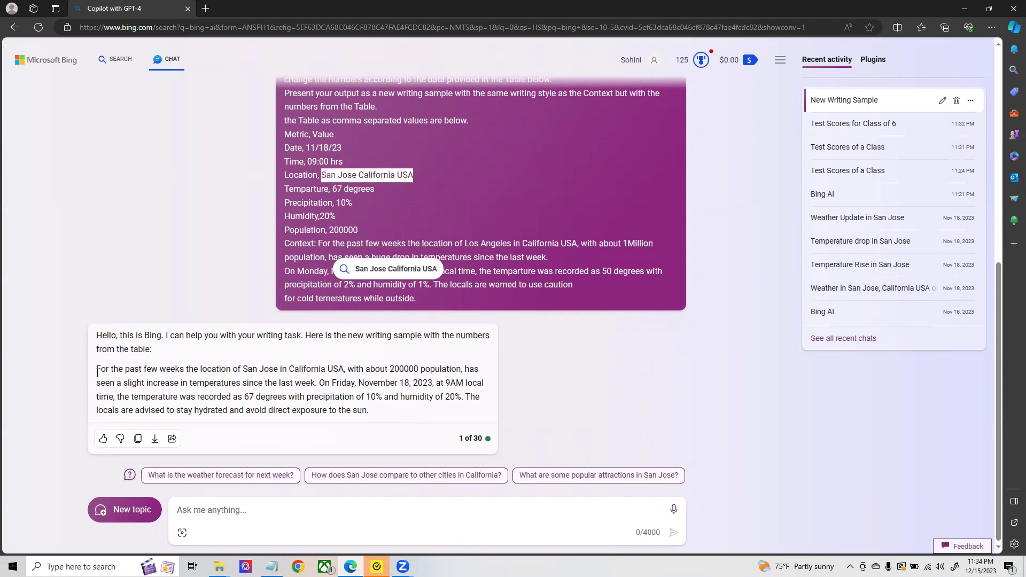
{"action": "left_click_drag", "start_coordinate": [97, 373], "coordinate": [482, 384]}
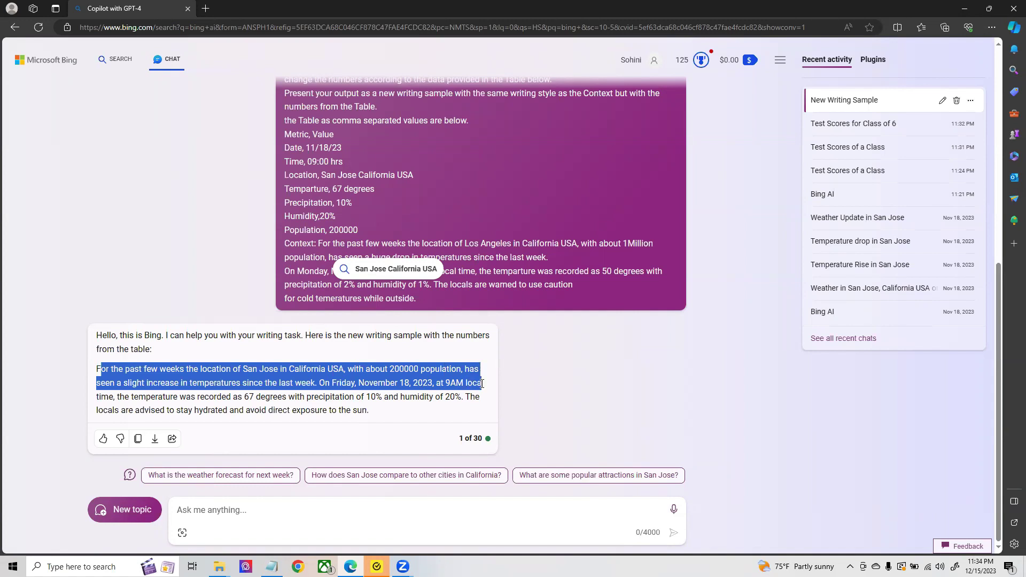
{"action": "left_click_drag", "start_coordinate": [482, 383], "coordinate": [477, 410]}
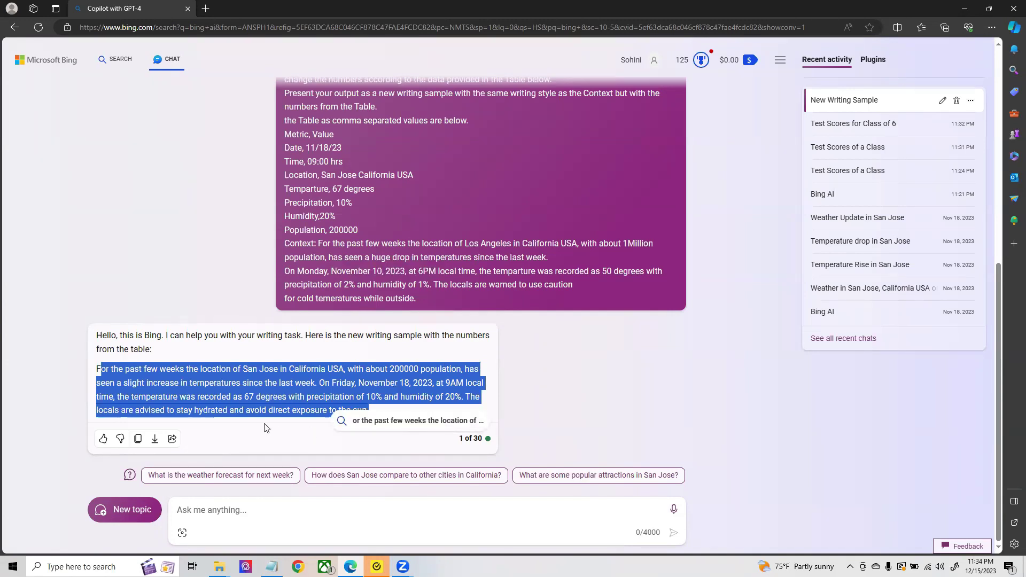
{"action": "left_click", "coordinate": [316, 354]}
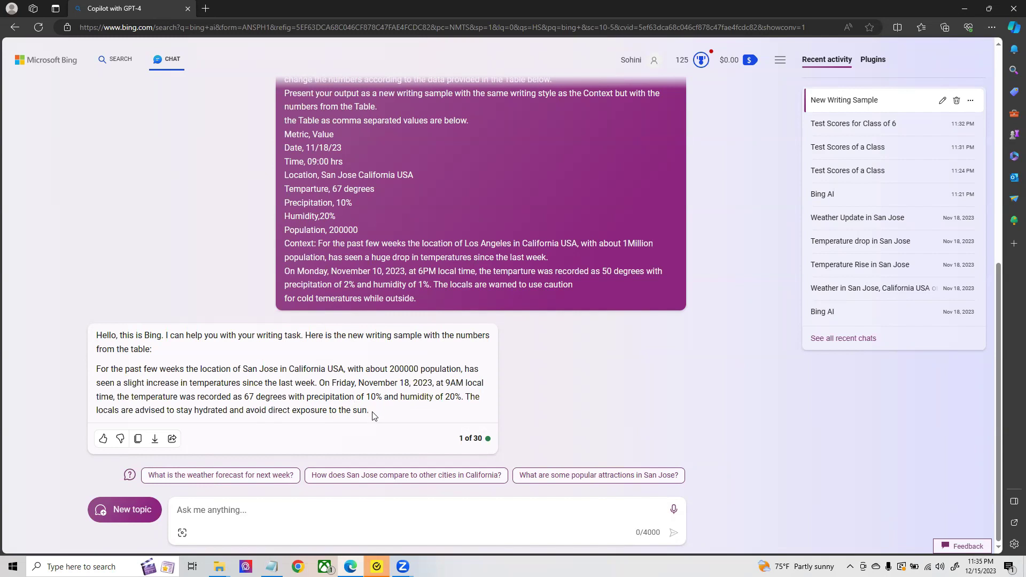
- Clear the chat by cycling the conversation style through Precise and Balanced back to Creative
{"action": "scroll", "coordinate": [592, 416], "scroll_direction": "up", "scroll_amount": 5}
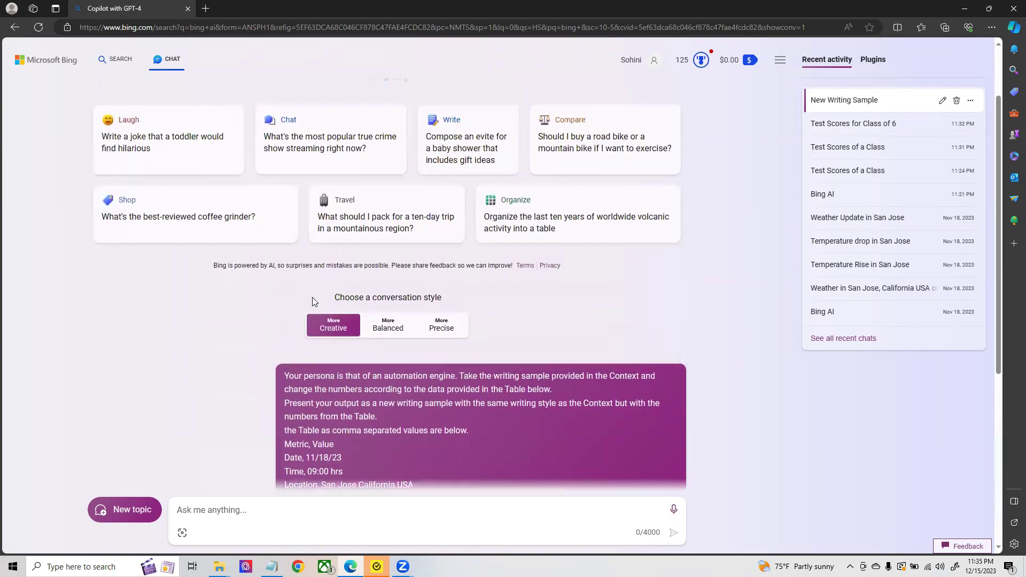
{"action": "left_click", "coordinate": [441, 332]}
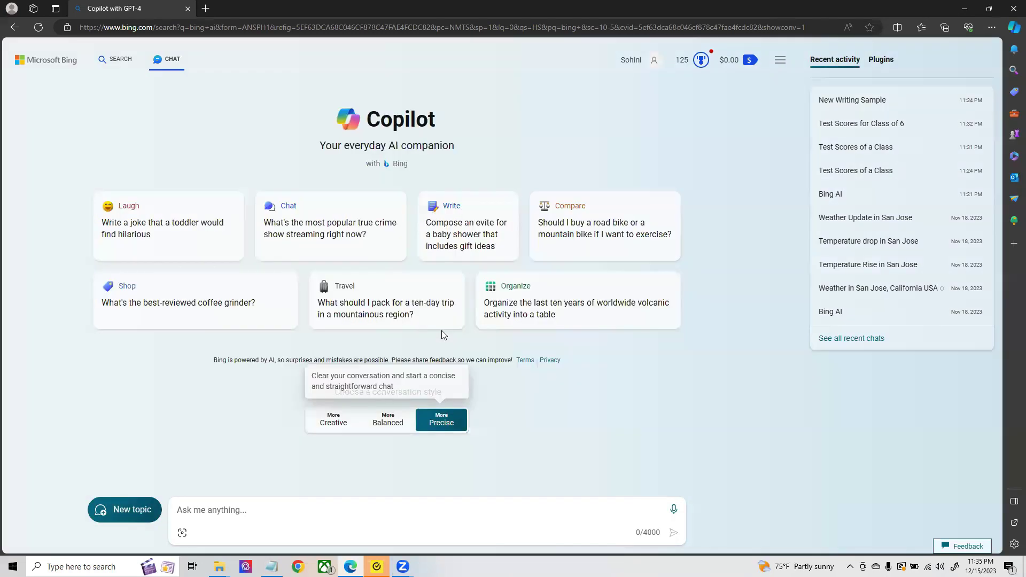
{"action": "left_click", "coordinate": [383, 425]}
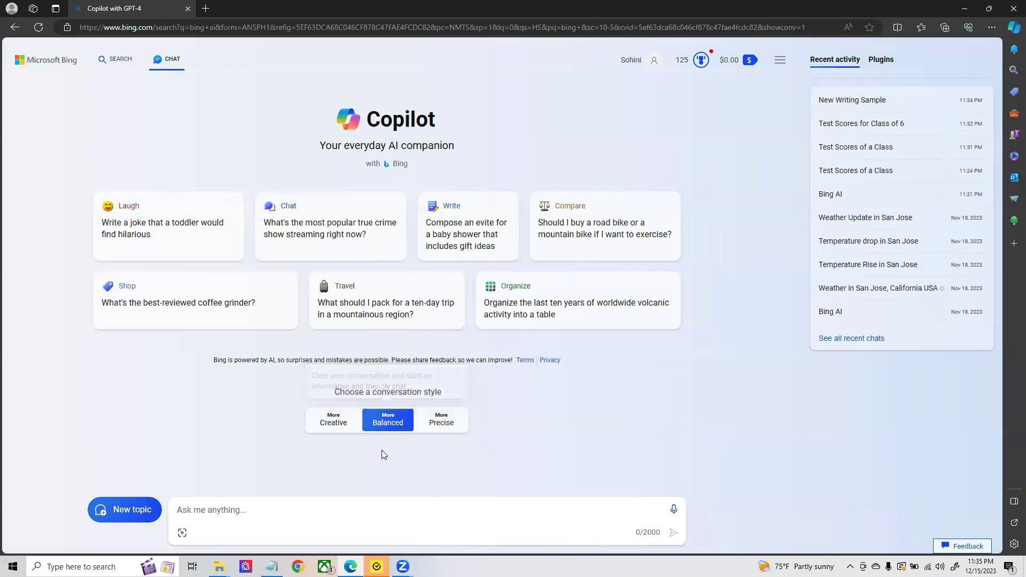
{"action": "left_click", "coordinate": [333, 427]}
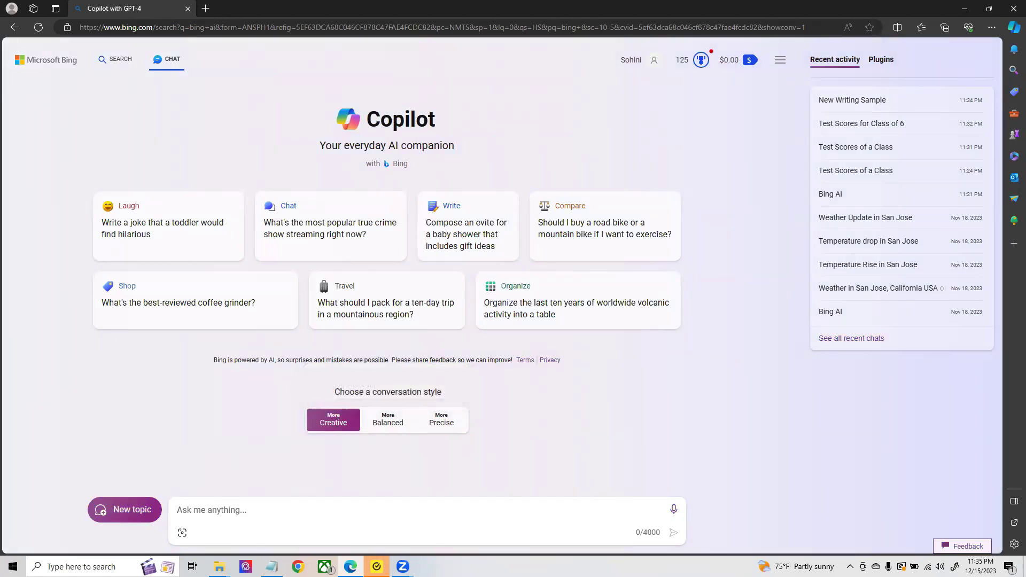
- Bring the Notepad prompts file to the front and scroll up through it
{"action": "left_click", "coordinate": [271, 567]}
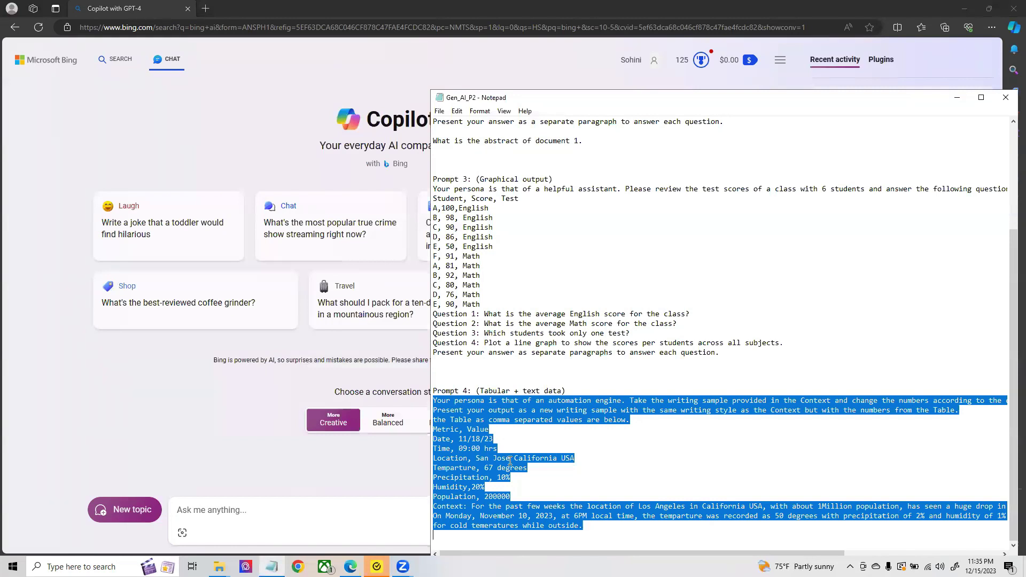
{"action": "scroll", "coordinate": [580, 387], "scroll_direction": "up", "scroll_amount": 1}
{"action": "scroll", "coordinate": [580, 388], "scroll_direction": "up", "scroll_amount": 4}
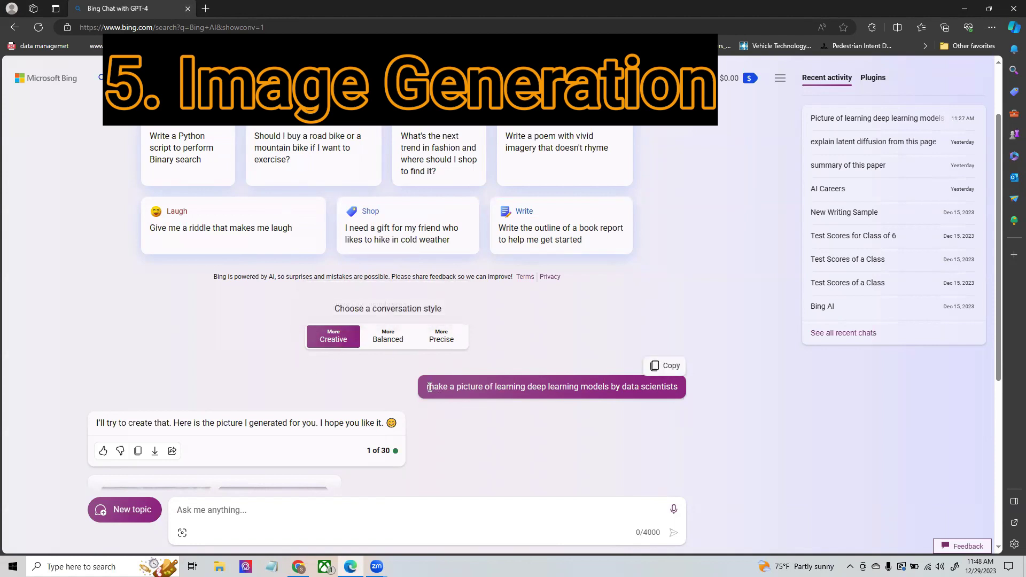
- Enlarge the first DALL-E image of data scientists learning deep learning models
{"action": "left_click_drag", "start_coordinate": [428, 387], "coordinate": [677, 390]}
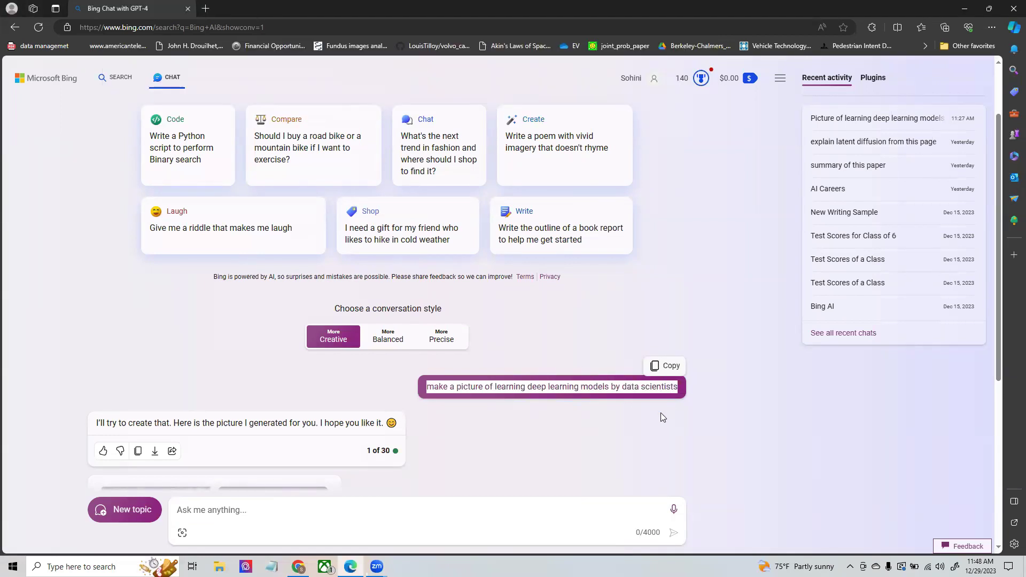
{"action": "left_click", "coordinate": [660, 414]}
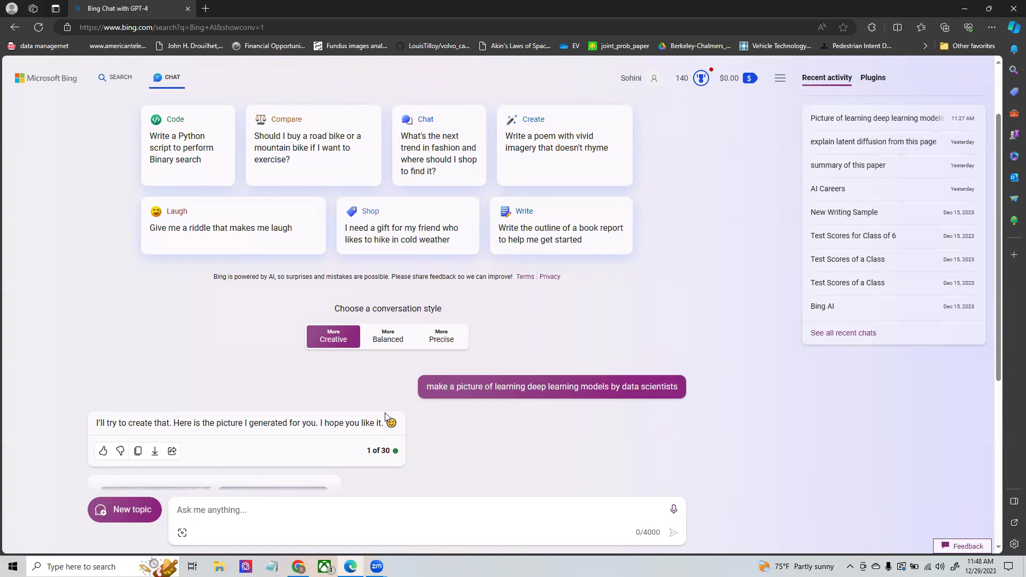
{"action": "scroll", "coordinate": [385, 413], "scroll_direction": "down", "scroll_amount": 3}
{"action": "scroll", "coordinate": [387, 417], "scroll_direction": "down", "scroll_amount": 3}
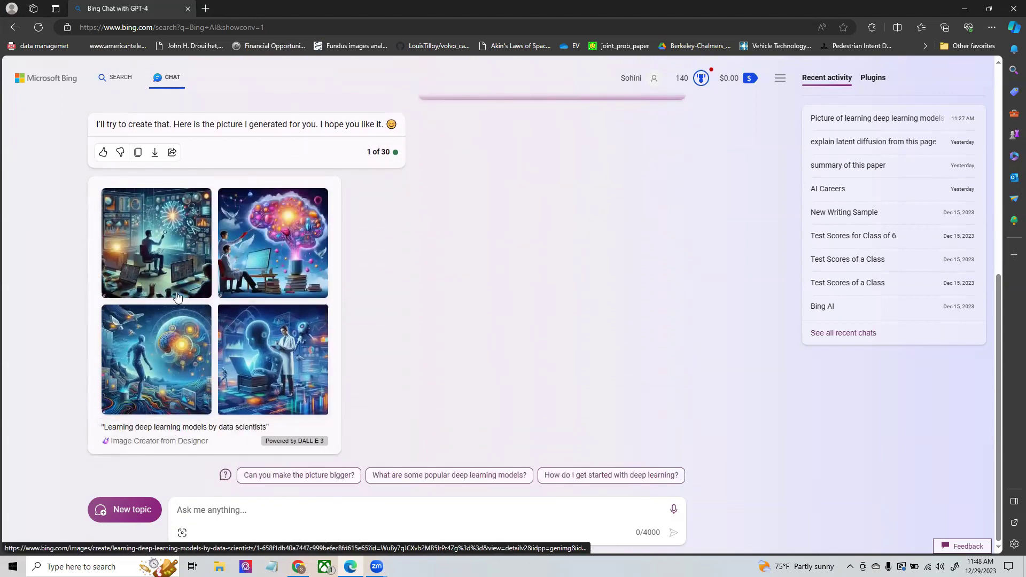
{"action": "left_click", "coordinate": [152, 267]}
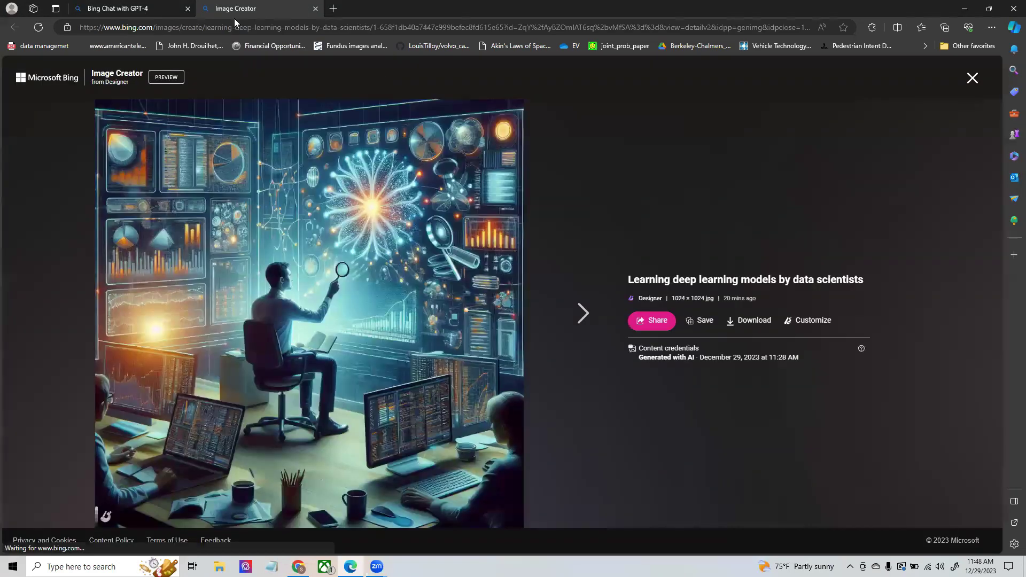
- Open the fourth and then the third generated image, each in its own Image Creator tab
{"action": "left_click", "coordinate": [122, 9]}
{"action": "left_click", "coordinate": [260, 365]}
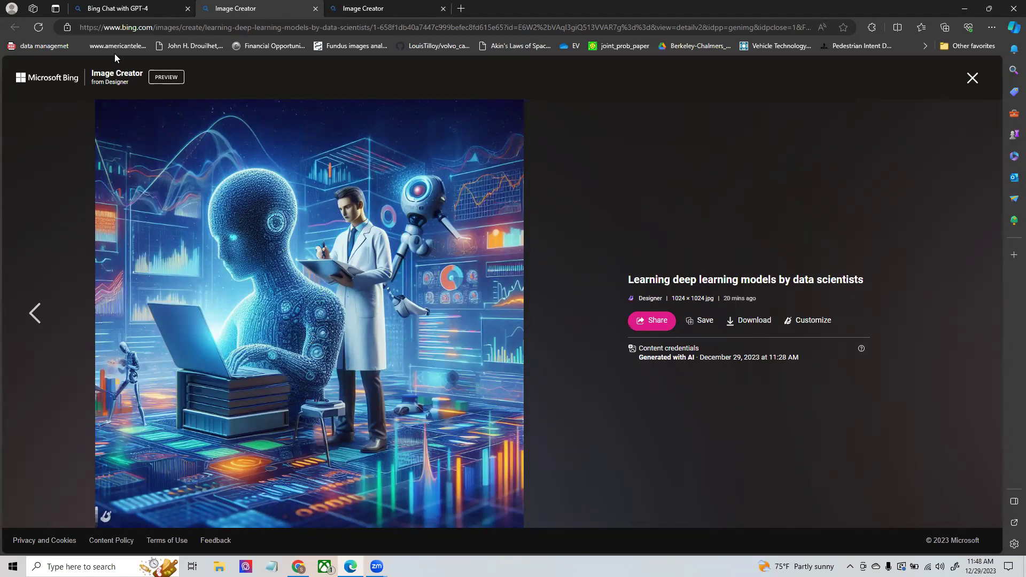
{"action": "left_click", "coordinate": [143, 11]}
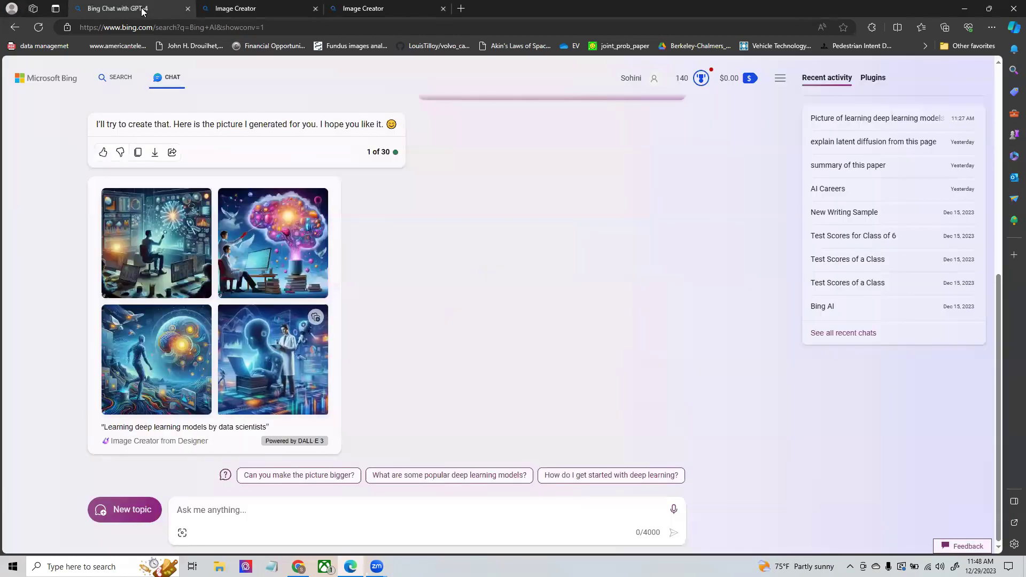
{"action": "left_click", "coordinate": [140, 358]}
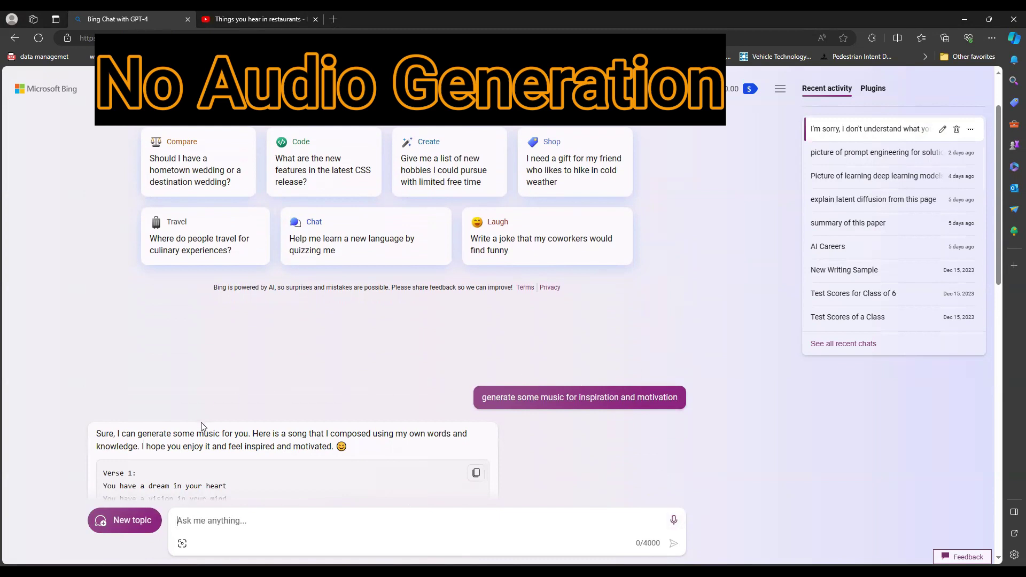
{"action": "mouse_move", "coordinate": [494, 397]}
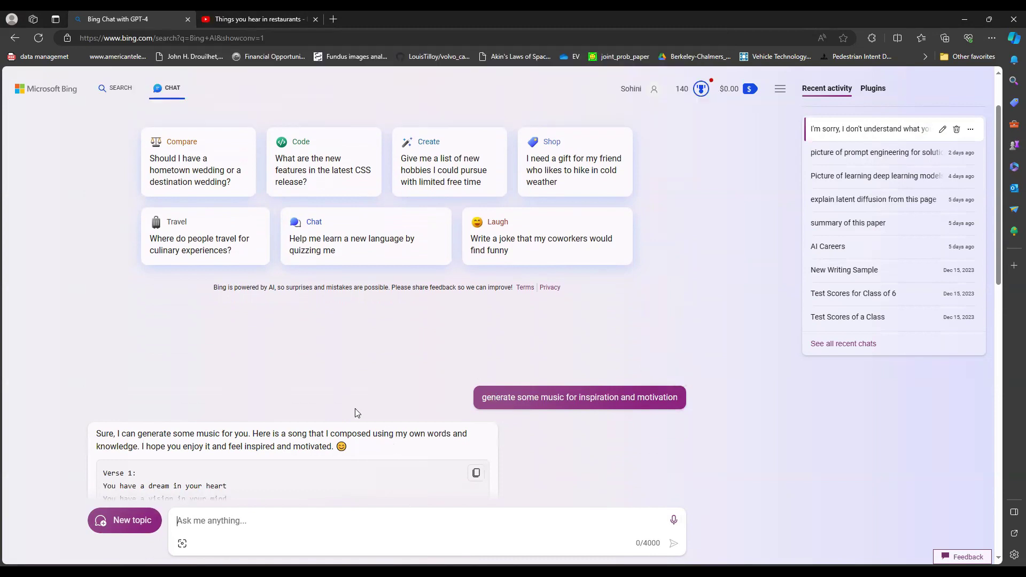
{"action": "scroll", "coordinate": [213, 468], "scroll_direction": "down", "scroll_amount": 3}
{"action": "scroll", "coordinate": [211, 465], "scroll_direction": "down", "scroll_amount": 1}
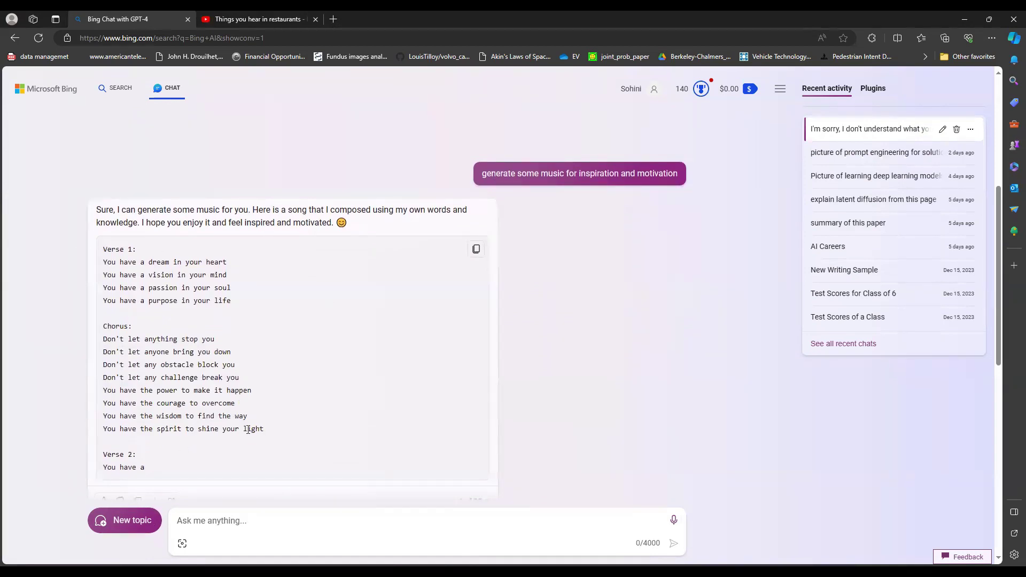
{"action": "scroll", "coordinate": [324, 331], "scroll_direction": "down", "scroll_amount": 3}
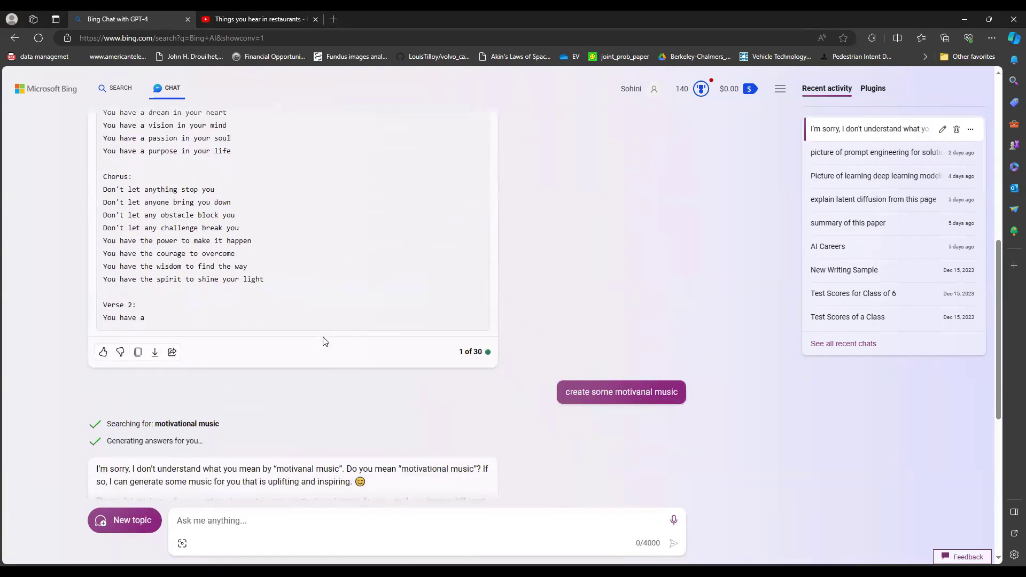
{"action": "scroll", "coordinate": [324, 340], "scroll_direction": "up", "scroll_amount": 3}
{"action": "scroll", "coordinate": [204, 330], "scroll_direction": "down", "scroll_amount": 1}
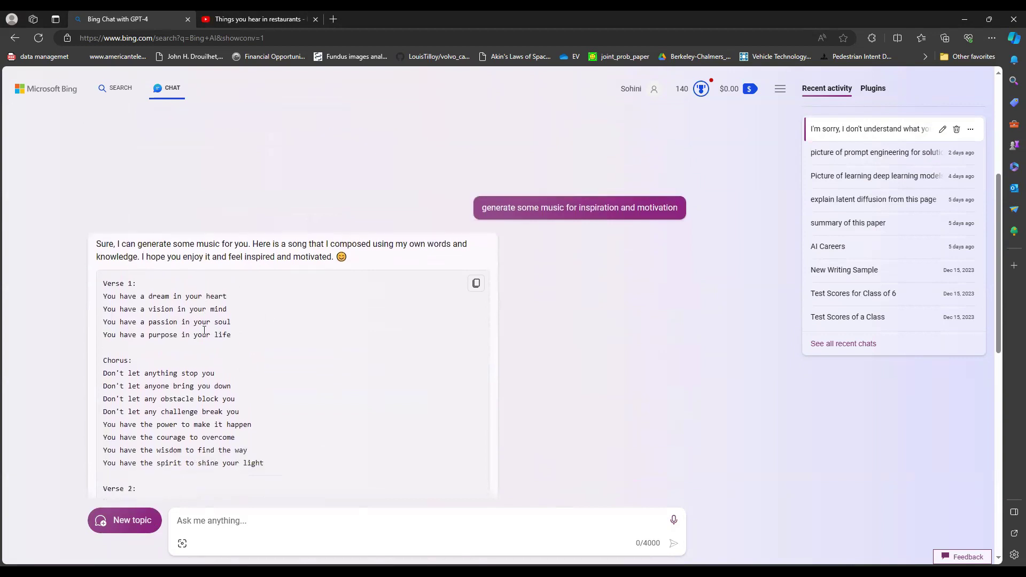
{"action": "scroll", "coordinate": [204, 330], "scroll_direction": "down", "scroll_amount": 10}
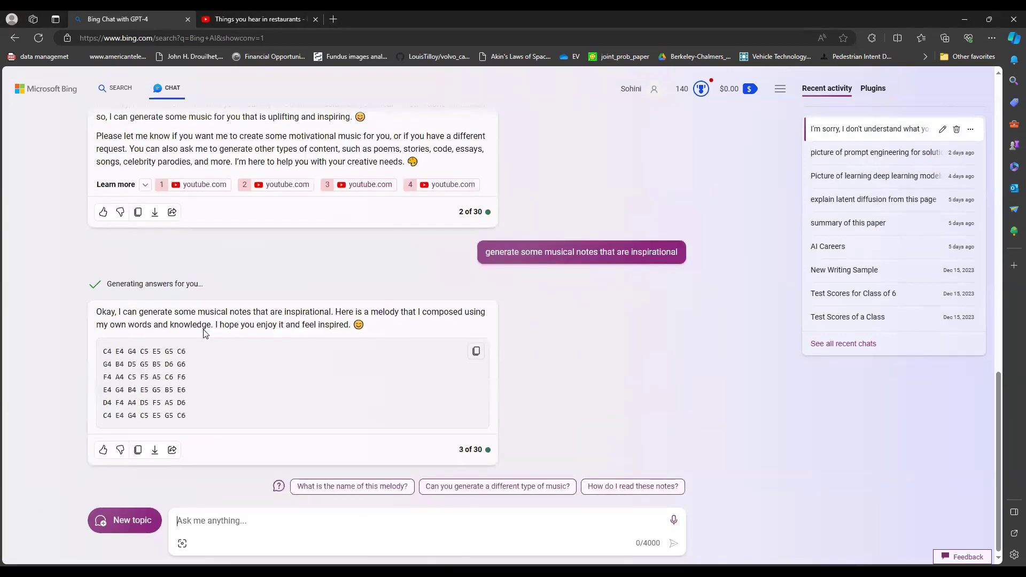
{"action": "scroll", "coordinate": [204, 332], "scroll_direction": "up", "scroll_amount": 5}
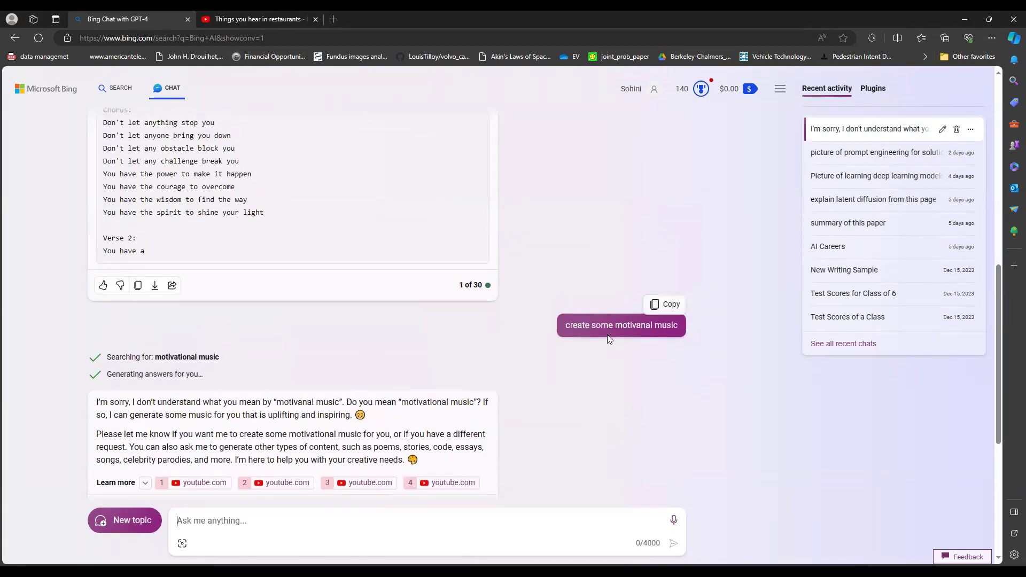
{"action": "scroll", "coordinate": [609, 342], "scroll_direction": "down", "scroll_amount": 4}
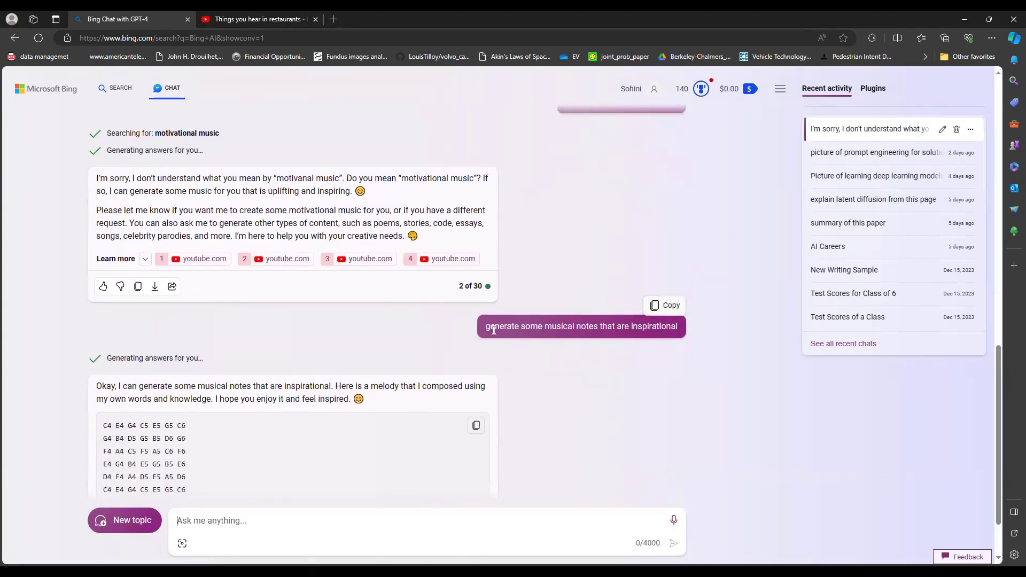
- Highlight the musical-notes prompt and select the melody note lines in Bing's reply
{"action": "left_click_drag", "start_coordinate": [494, 330], "coordinate": [680, 332]}
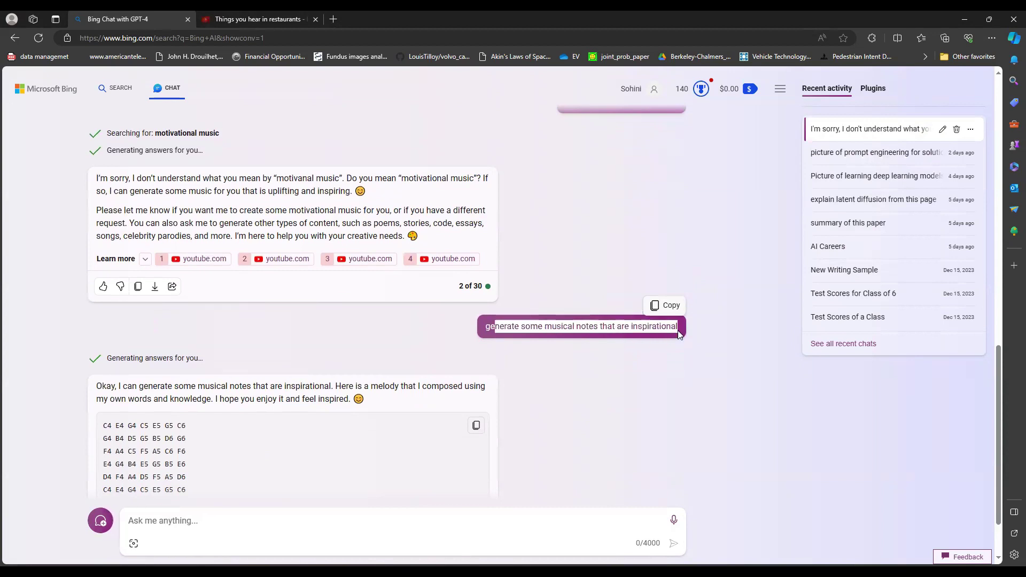
{"action": "scroll", "coordinate": [315, 440], "scroll_direction": "down", "scroll_amount": 2}
{"action": "left_click_drag", "start_coordinate": [107, 350], "coordinate": [189, 423]}
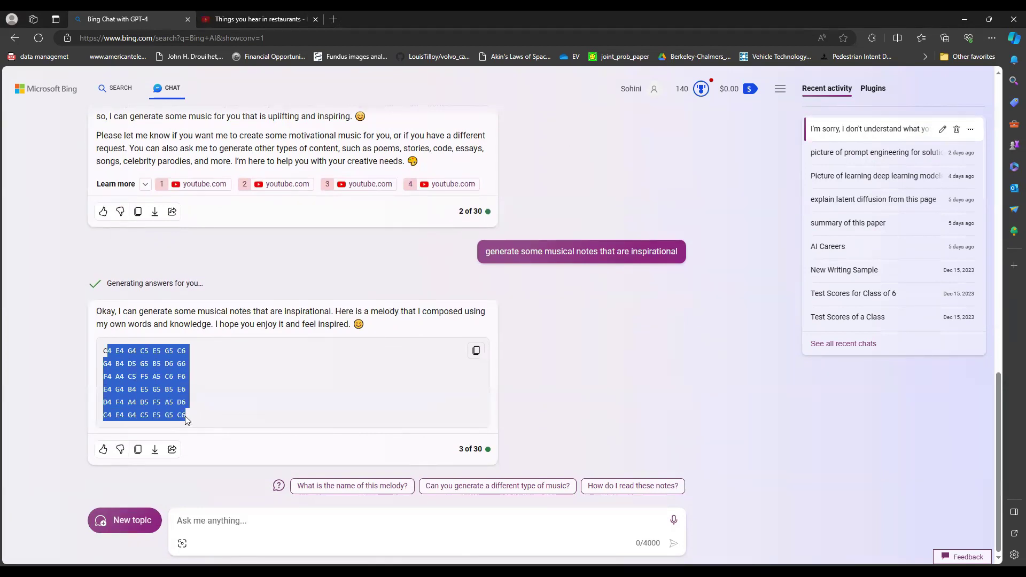